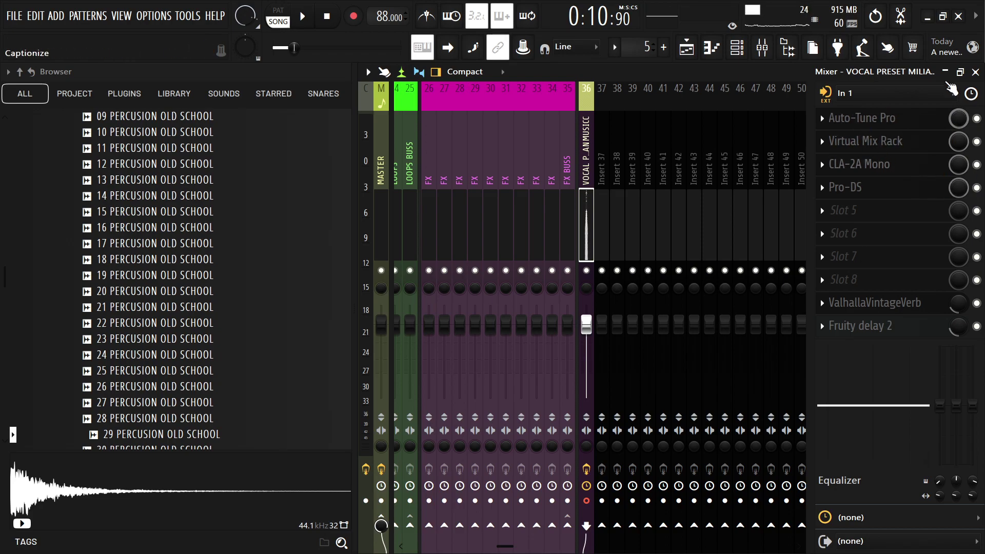
# Solo the Track 9 vocal in the playlist and play the song from about bar 8
pyautogui.click(974, 72)
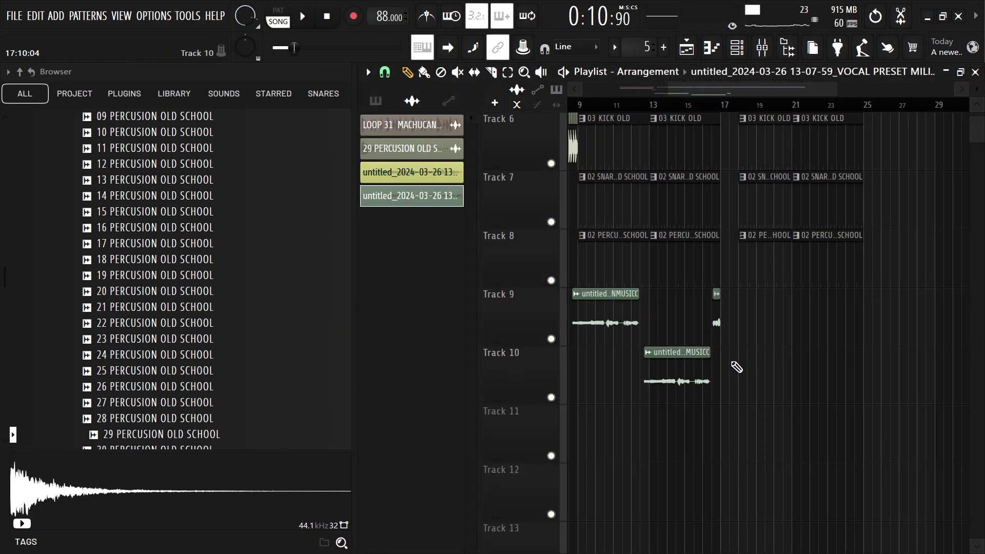
pyautogui.rightClick(551, 338)
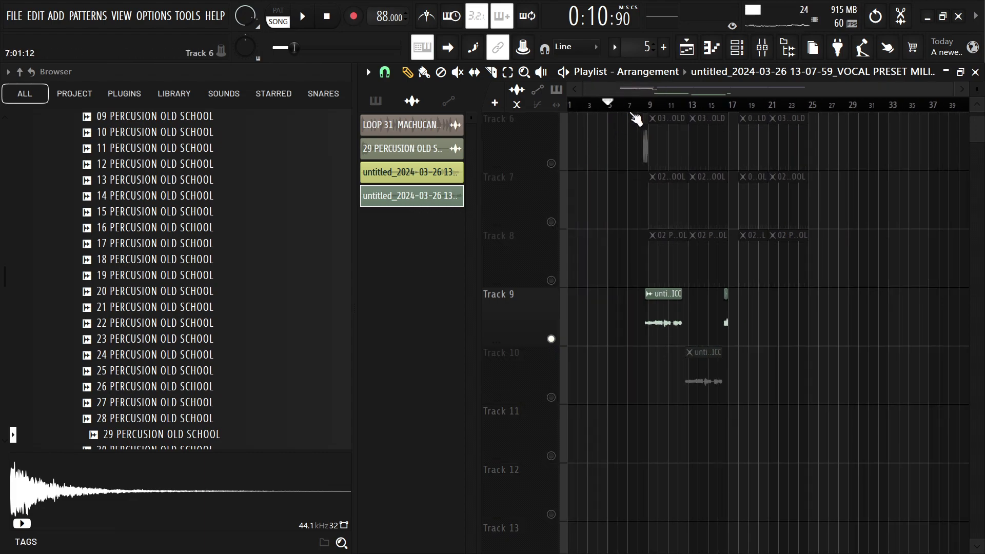
pyautogui.click(640, 105)
pyautogui.scroll(2, 657, 242)
pyautogui.scroll(5, 666, 307)
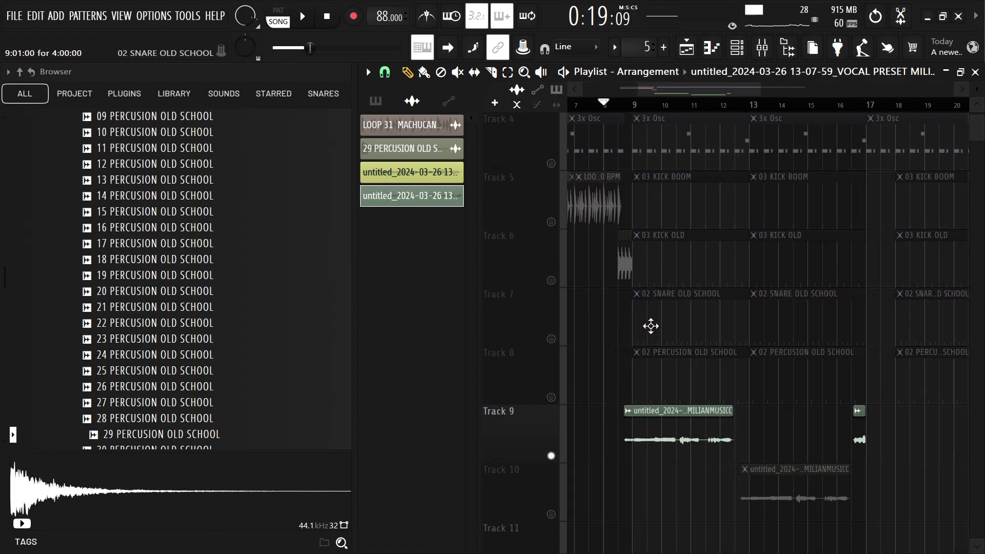
pyautogui.press('space')
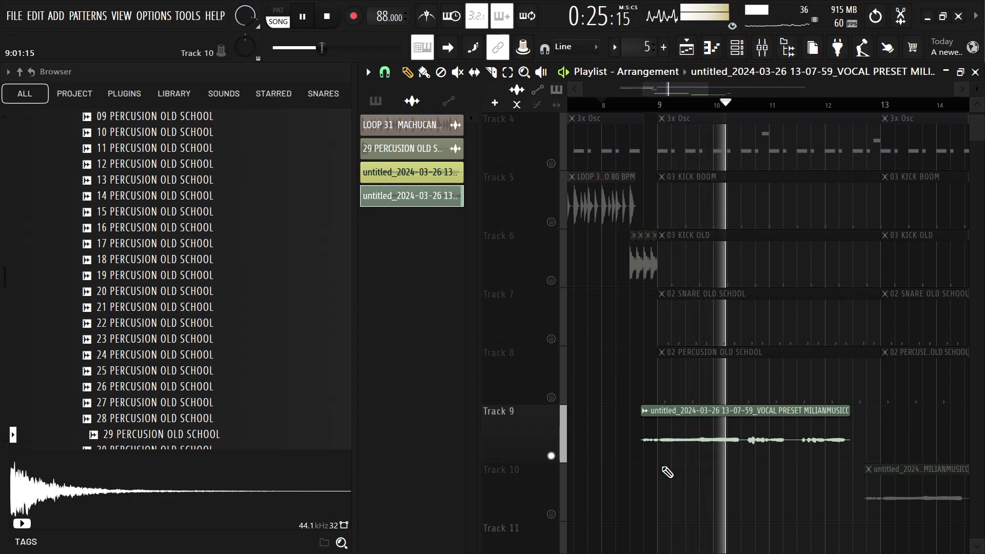
pyautogui.scroll(-3, 667, 472)
pyautogui.scroll(3, 667, 472)
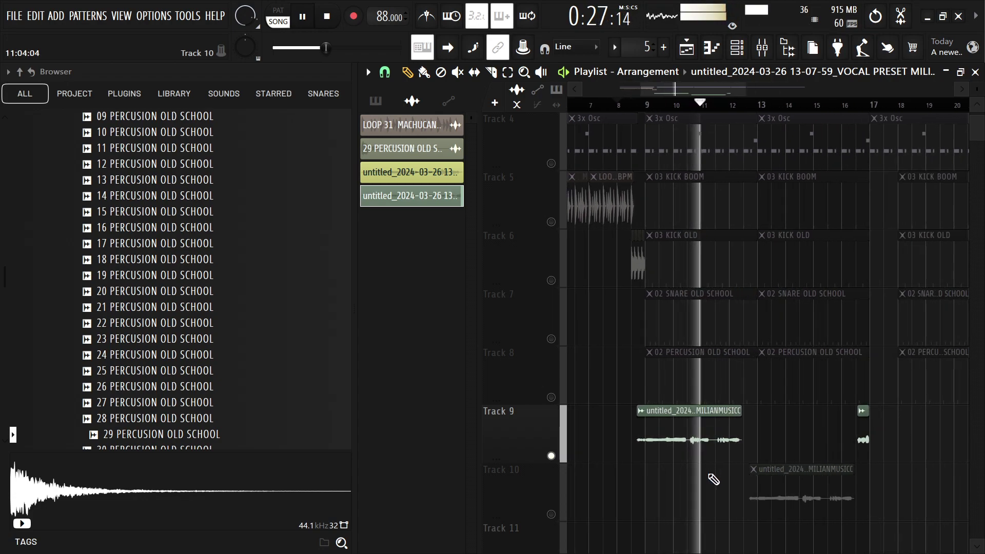
pyautogui.scroll(-2, 701, 508)
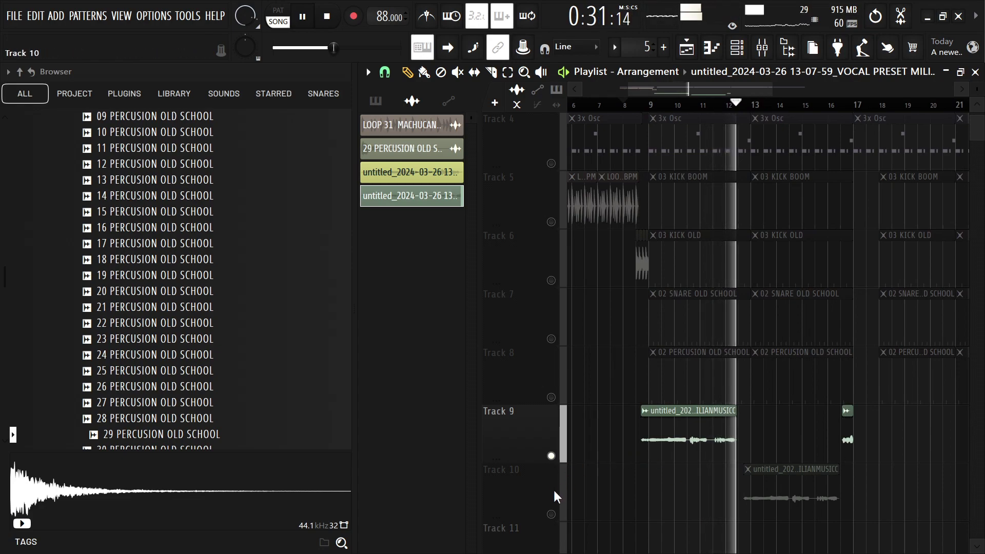
# Bring the Track 10 vocal into the soloed playback, stop the song and restore all tracks
pyautogui.click(551, 514)
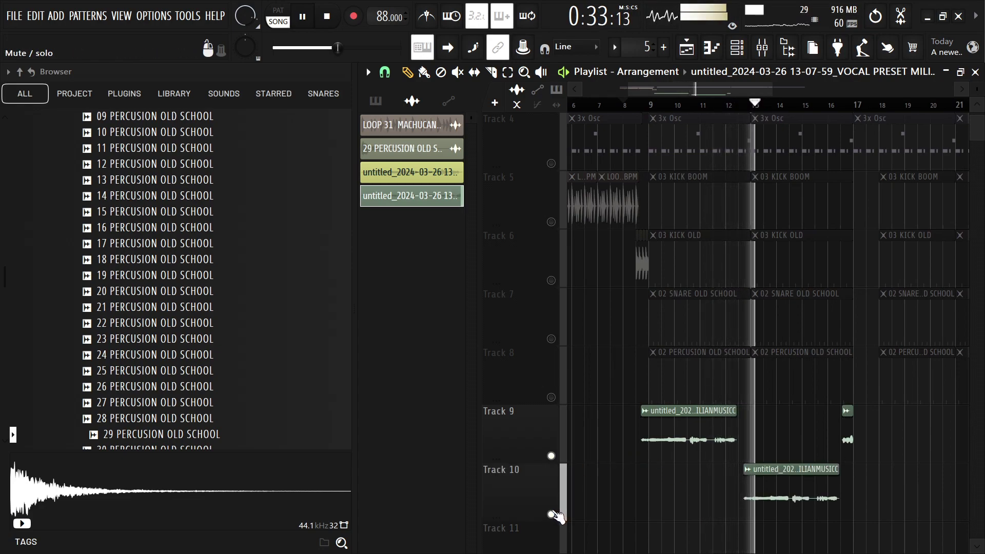
pyautogui.press('space')
pyautogui.rightClick(551, 514)
pyautogui.rightClick(551, 514)
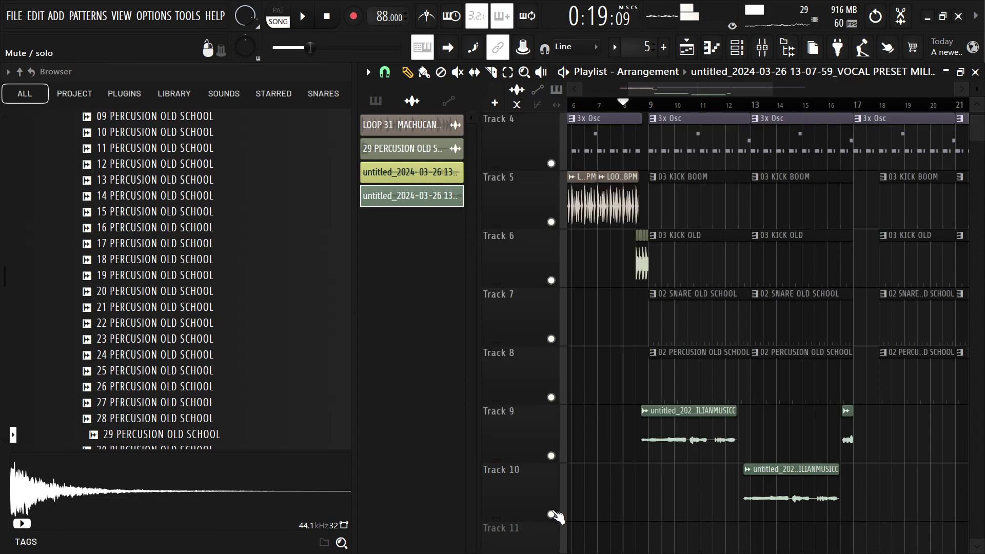
# Show the mixer and briefly view the Auto-Tune Pro plugin on the vocal preset insert
pyautogui.scroll(1, 685, 513)
pyautogui.scroll(2, 660, 442)
pyautogui.scroll(1, 660, 442)
pyautogui.scroll(-4, 660, 442)
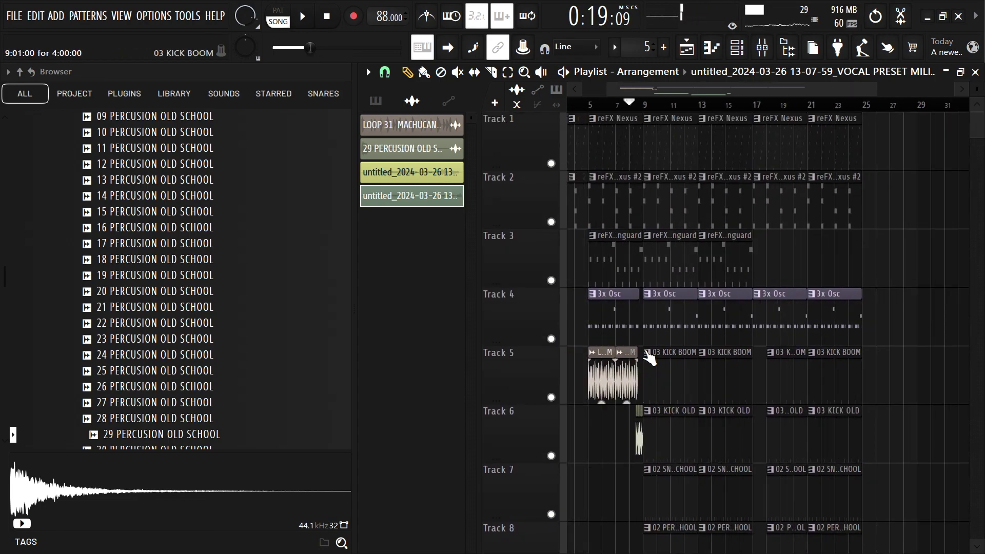
pyautogui.click(761, 49)
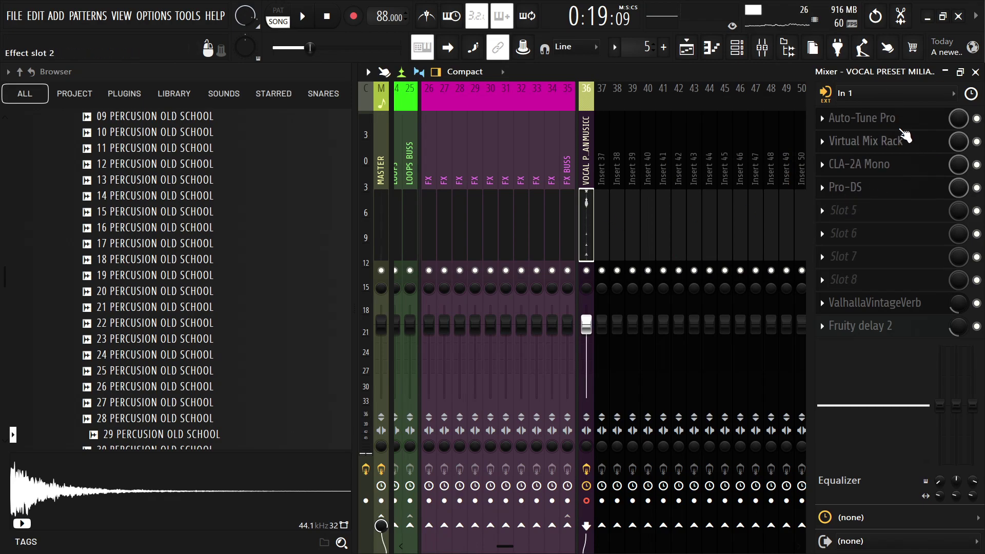
pyautogui.click(876, 119)
pyautogui.click(906, 83)
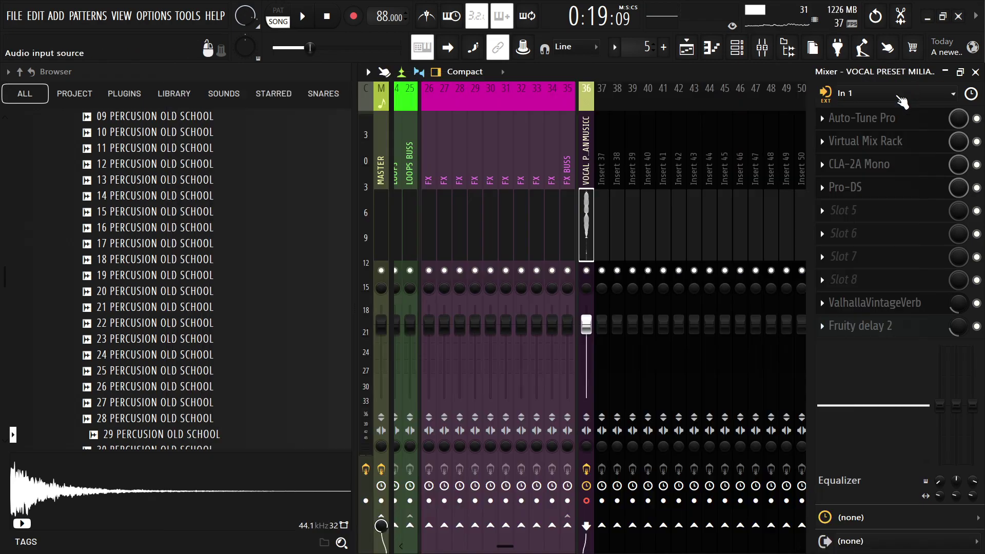
pyautogui.click(878, 121)
pyautogui.click(907, 83)
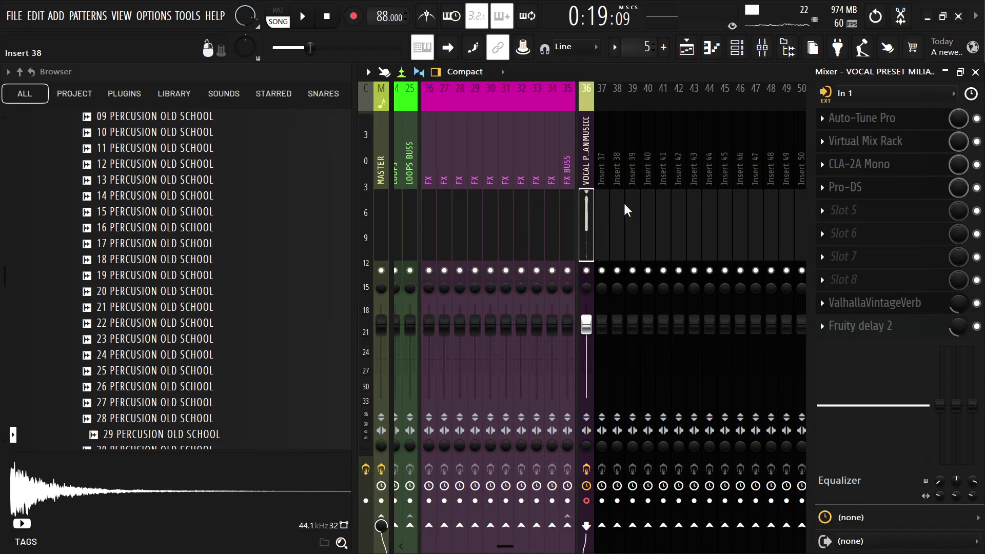
# Set the vocal preset insert's external audio input to (none)
pyautogui.click(888, 94)
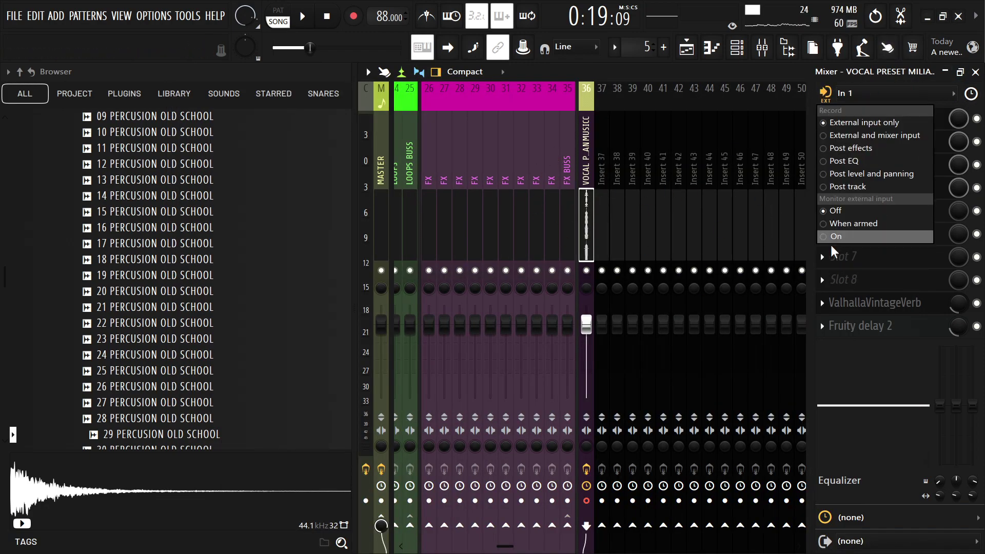
pyautogui.click(887, 95)
pyautogui.click(868, 175)
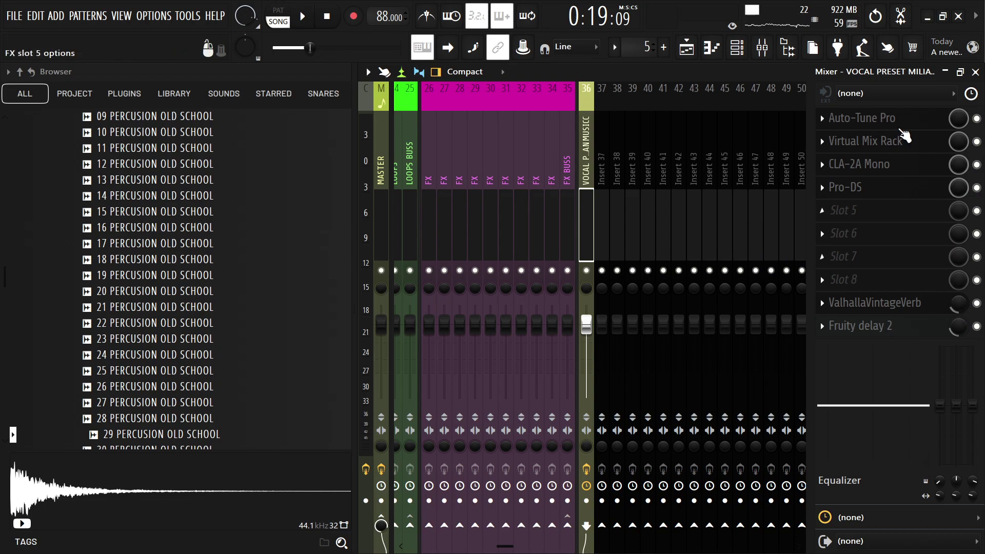
# Open Auto-Tune Pro on the vocal preset insert and compare its advanced and easy views
pyautogui.click(886, 110)
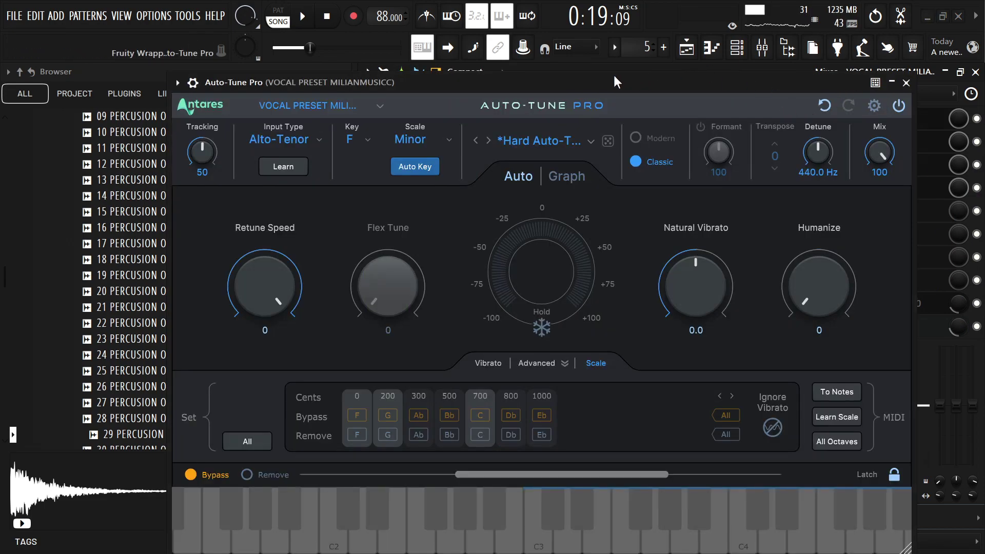
pyautogui.moveTo(374, 85); pyautogui.dragTo(454, 105)
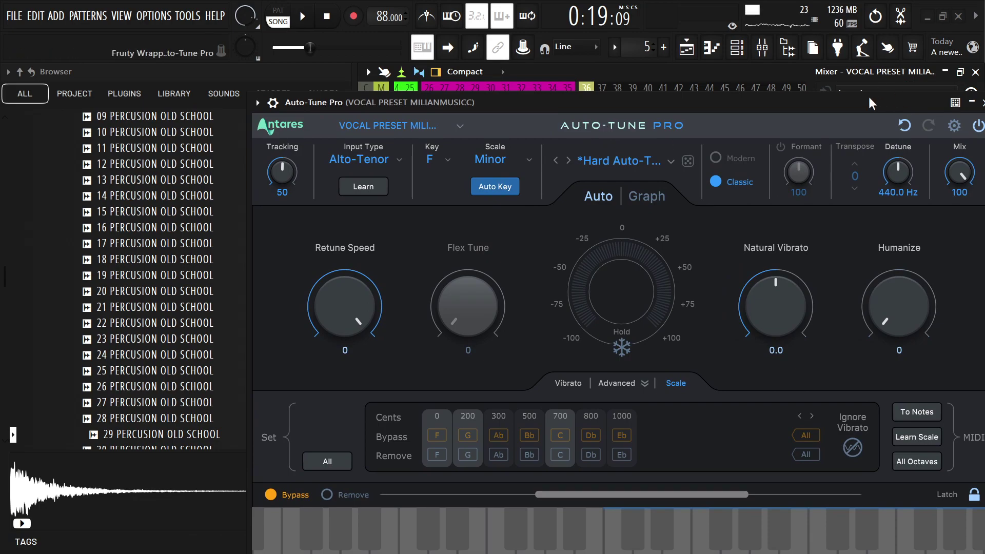
pyautogui.moveTo(867, 96); pyautogui.dragTo(760, 54)
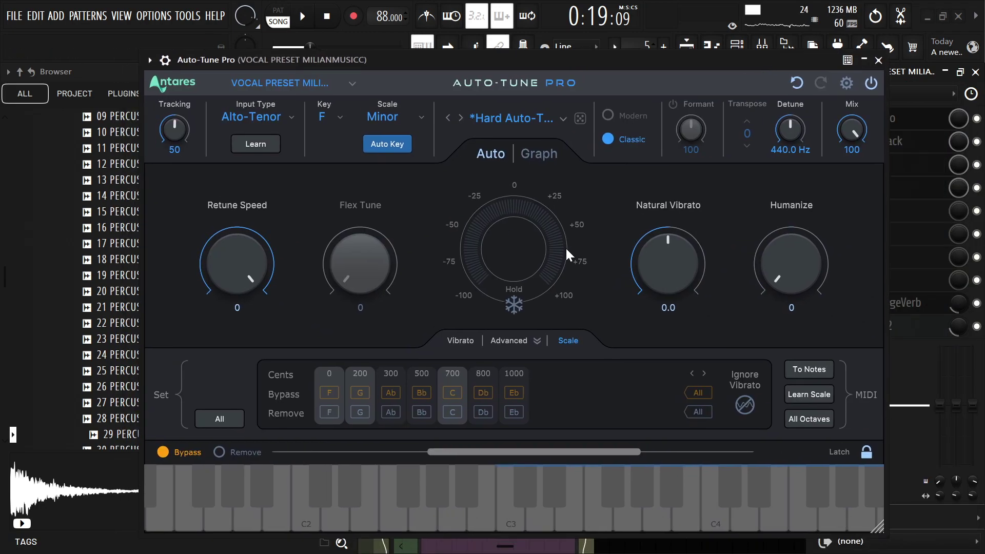
pyautogui.click(537, 340)
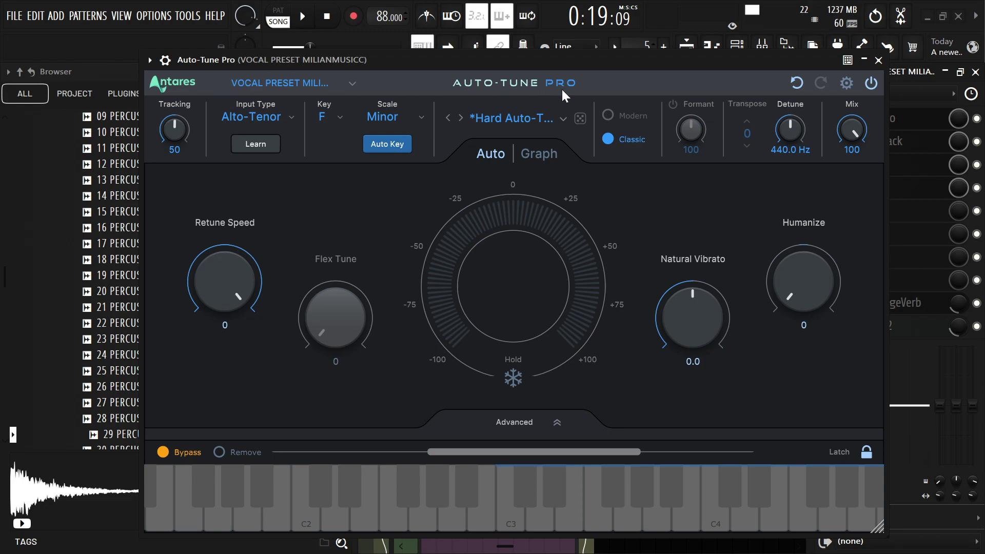
pyautogui.click(557, 424)
pyautogui.click(534, 341)
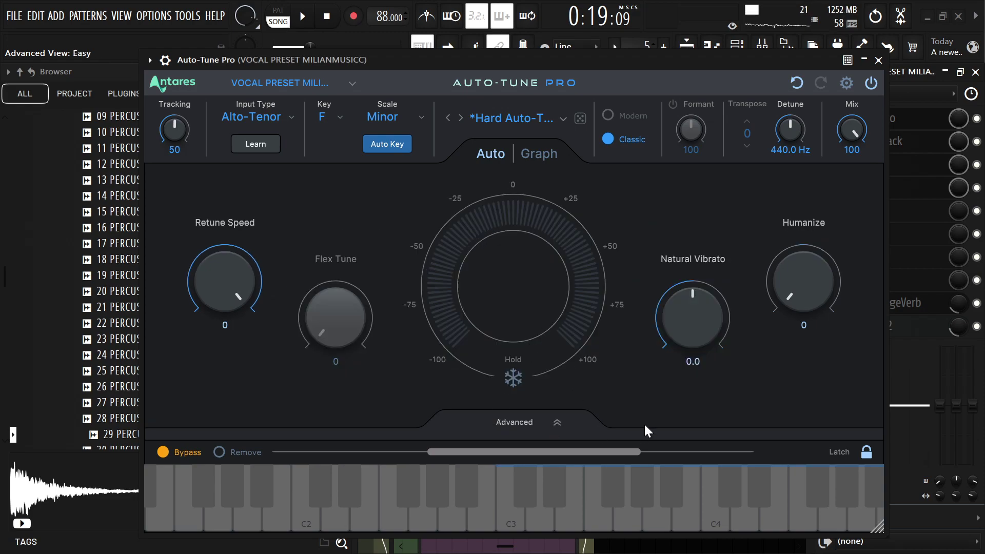
pyautogui.moveTo(369, 57); pyautogui.dragTo(445, 72)
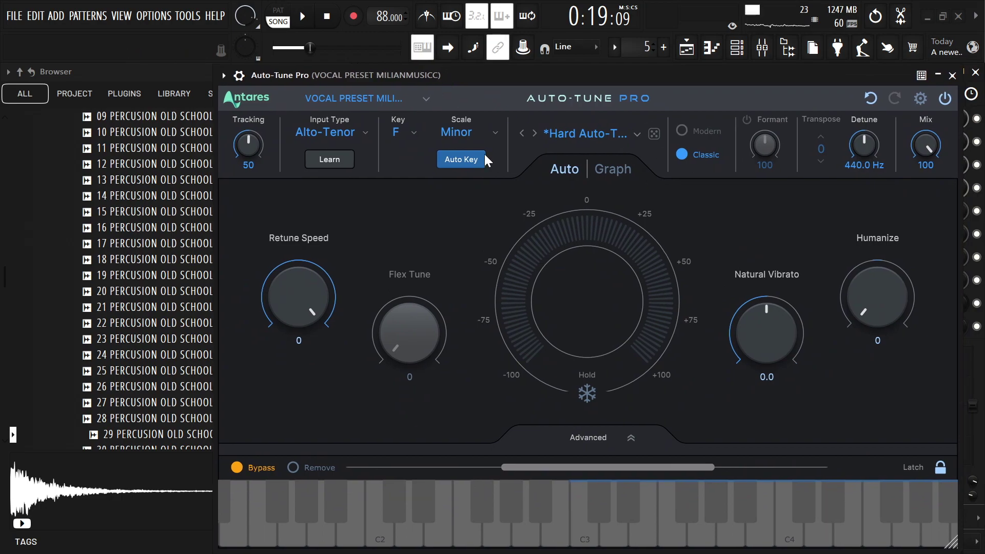
# Expand Auto-Tune Pro's advanced view to its vibrato settings and try the Off shape
pyautogui.click(592, 437)
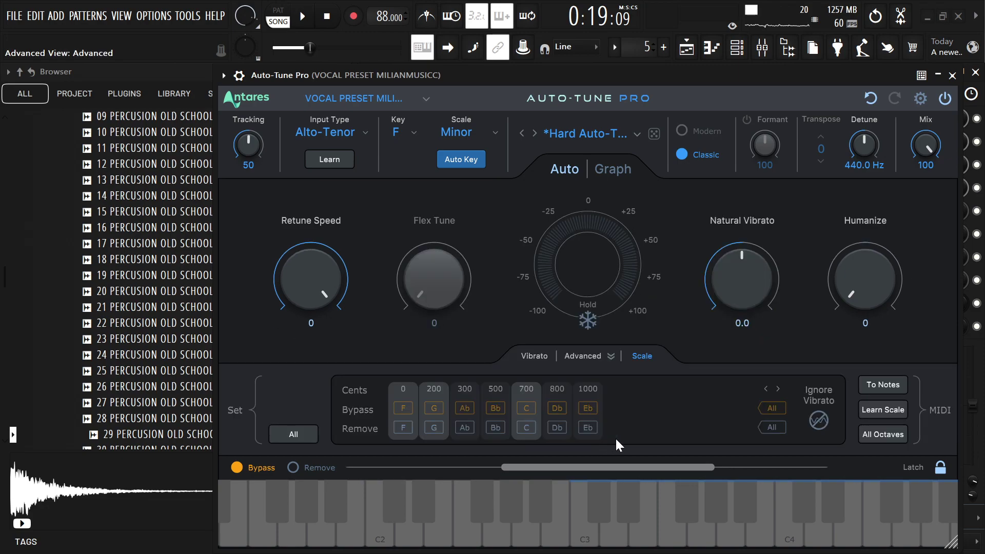
pyautogui.click(532, 358)
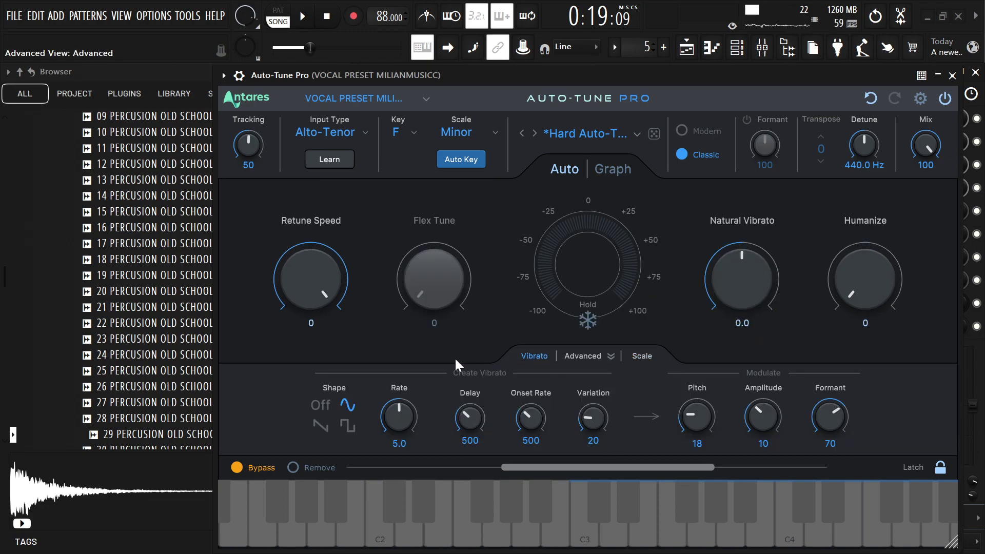
pyautogui.click(321, 405)
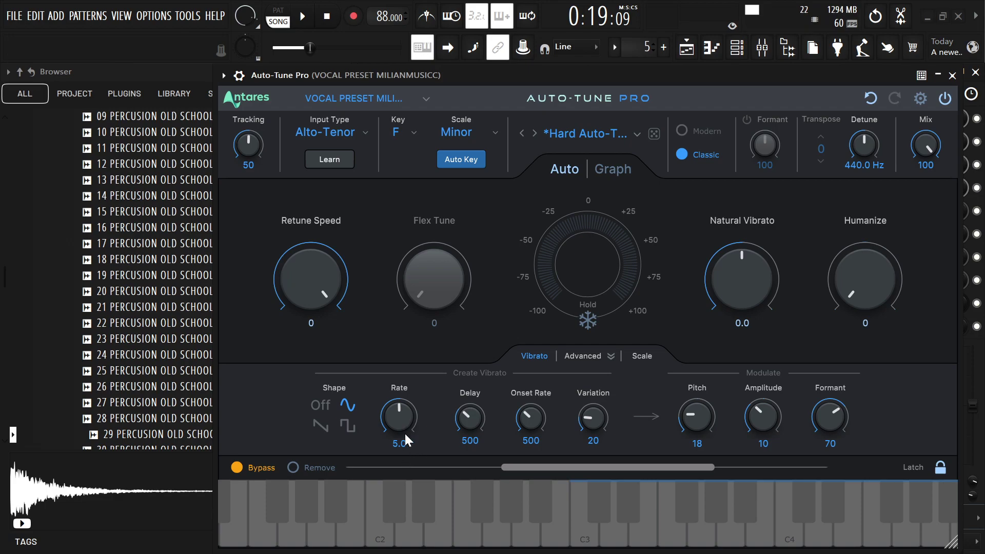
# Close Auto-Tune Pro and the mixer, and solo the Track 9 vocal in the playlist
pyautogui.click(952, 75)
pyautogui.click(974, 72)
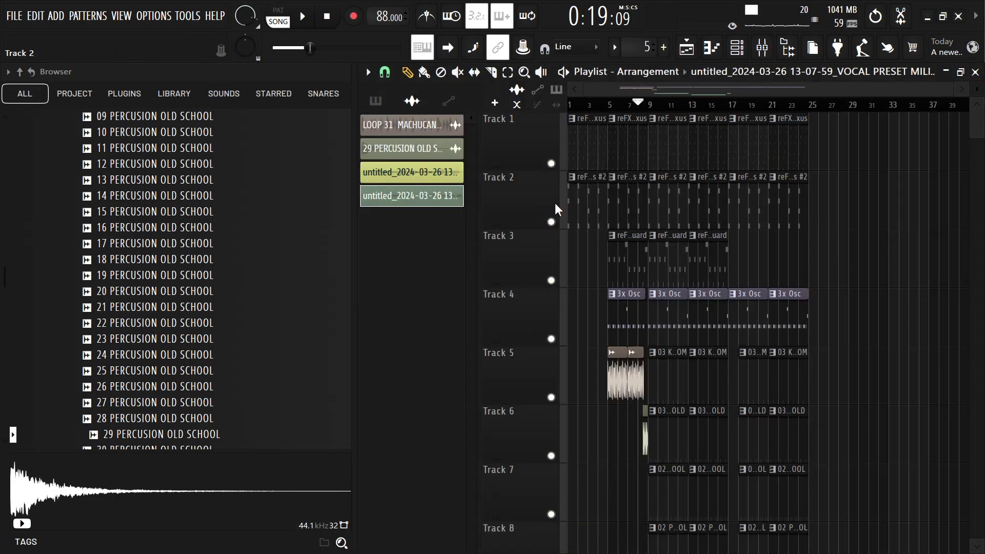
pyautogui.scroll(-3, 610, 498)
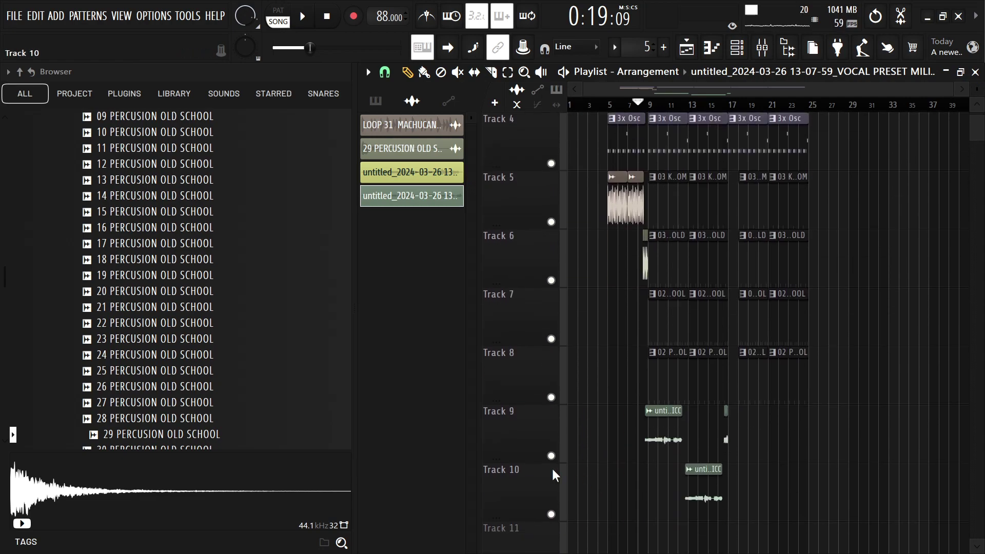
pyautogui.rightClick(551, 455)
pyautogui.scroll(4, 606, 384)
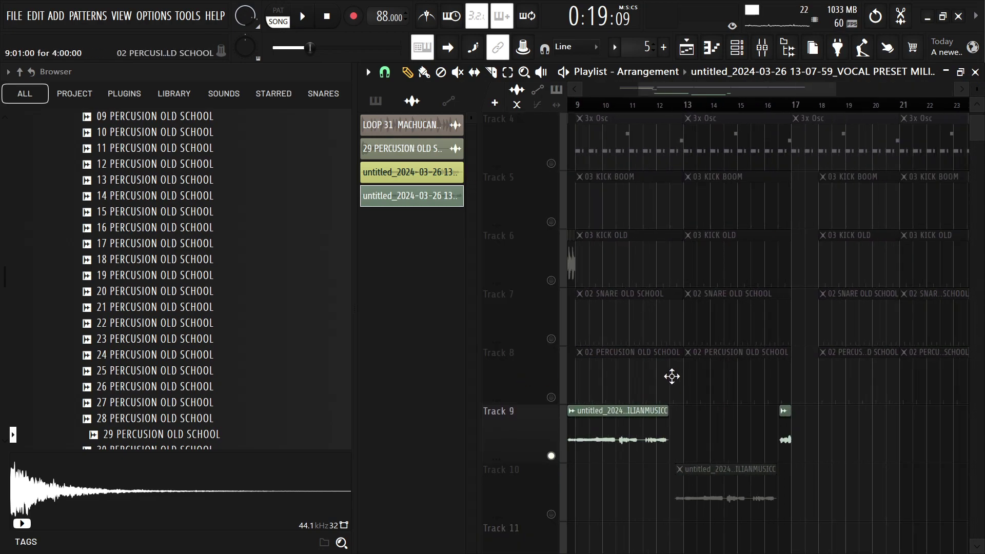
pyautogui.scroll(8, 625, 255)
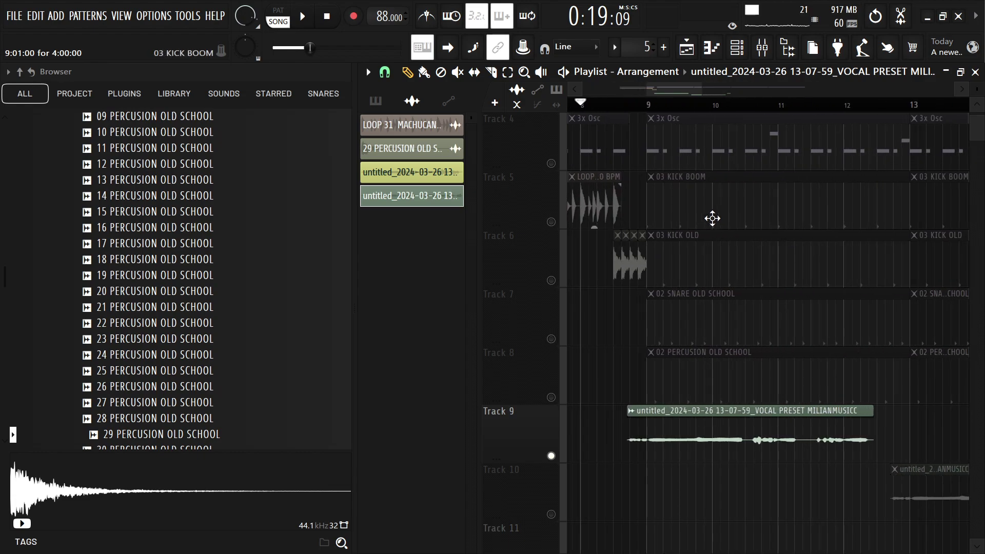
# Select the playlist range from bar 9 to the middle of bar 10 and play it as a loop
pyautogui.click(649, 104)
pyautogui.press('space')
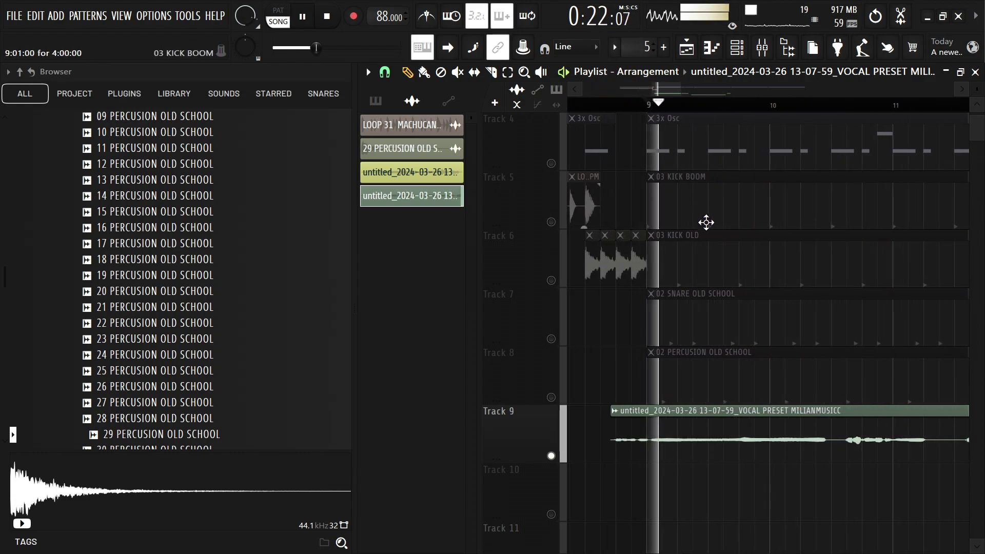
pyautogui.press('space')
pyautogui.moveTo(653, 119); pyautogui.dragTo(831, 141)
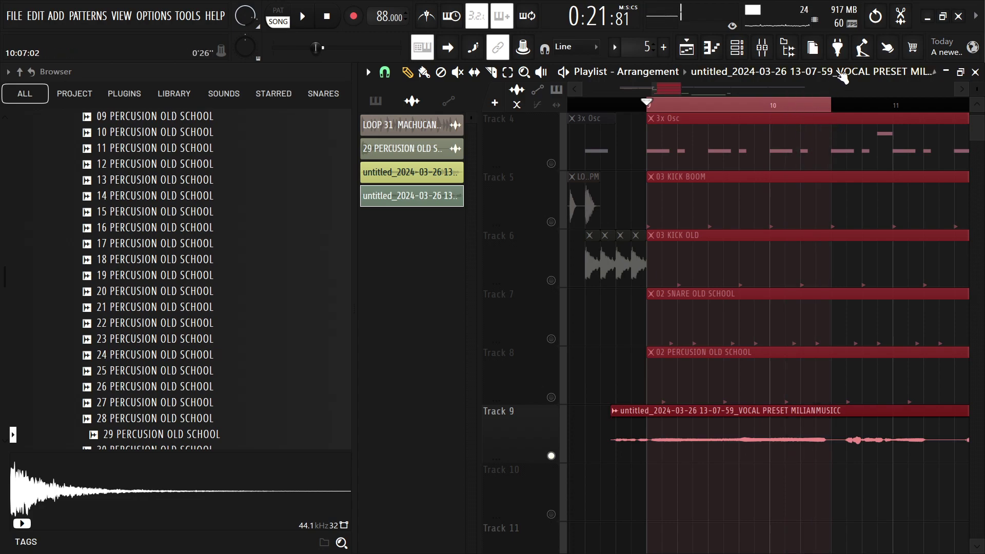
pyautogui.press('space')
# Reopen Auto-Tune Pro on the vocal preset insert and show its vibrato settings
pyautogui.click(773, 48)
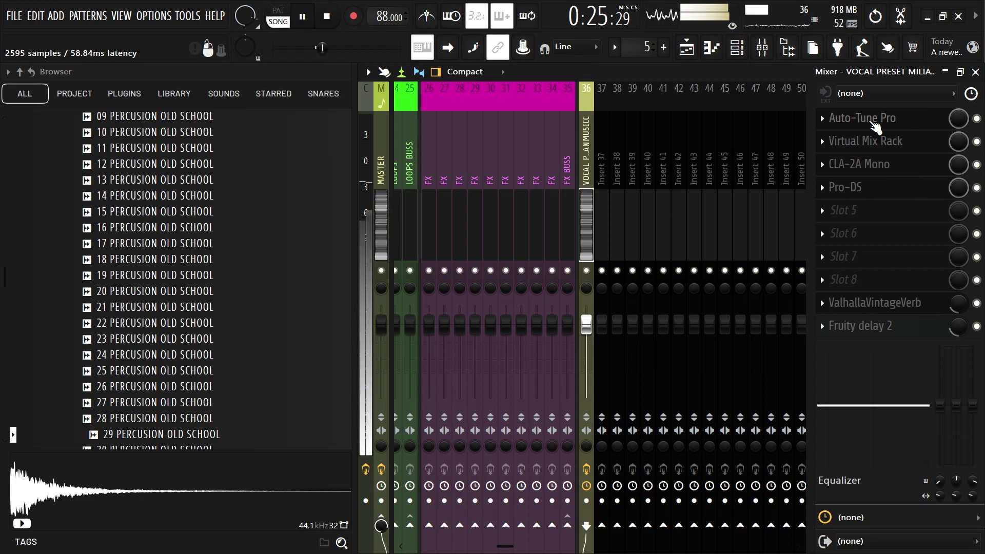
pyautogui.click(867, 119)
pyautogui.moveTo(593, 78); pyautogui.dragTo(591, 8)
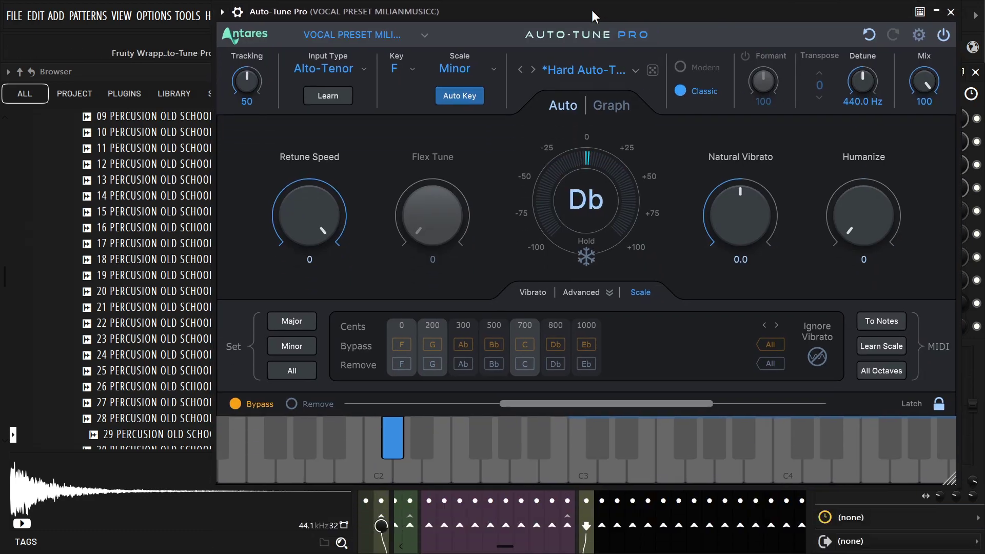
pyautogui.click(528, 285)
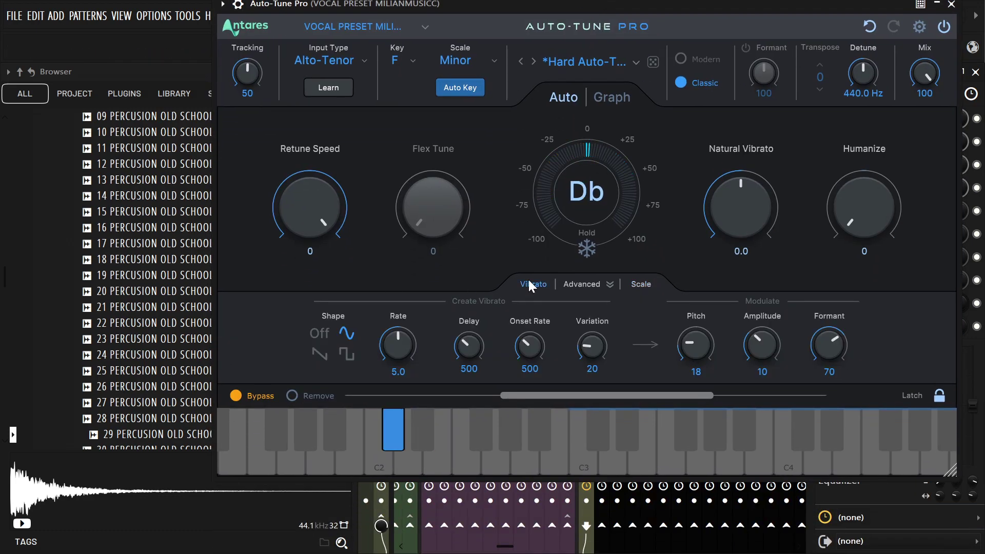
pyautogui.moveTo(453, 1); pyautogui.dragTo(466, 56)
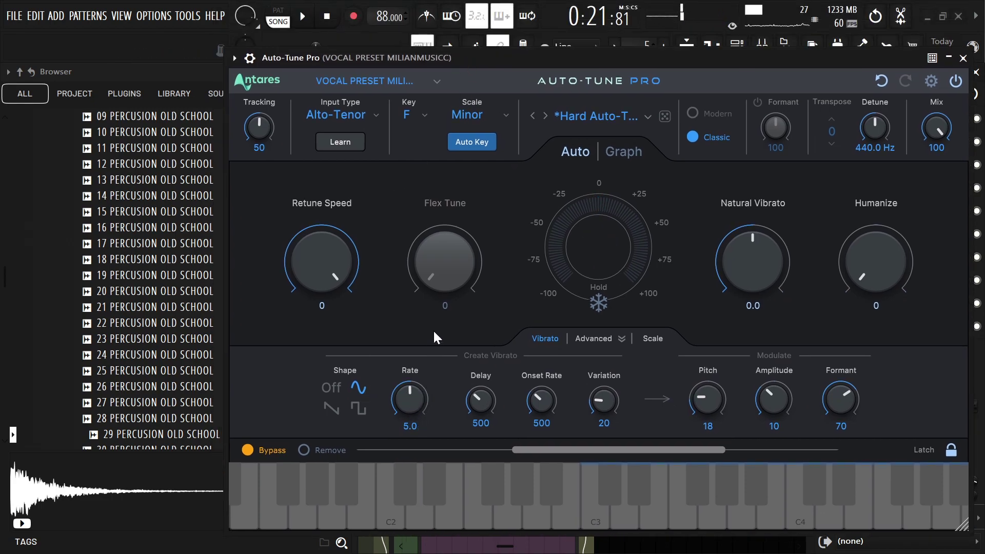
# Play the vocal loop while trying a vibrato rate of 6.6, and lower the rate to 4.3
pyautogui.press('space')
pyautogui.scroll(3, 418, 375)
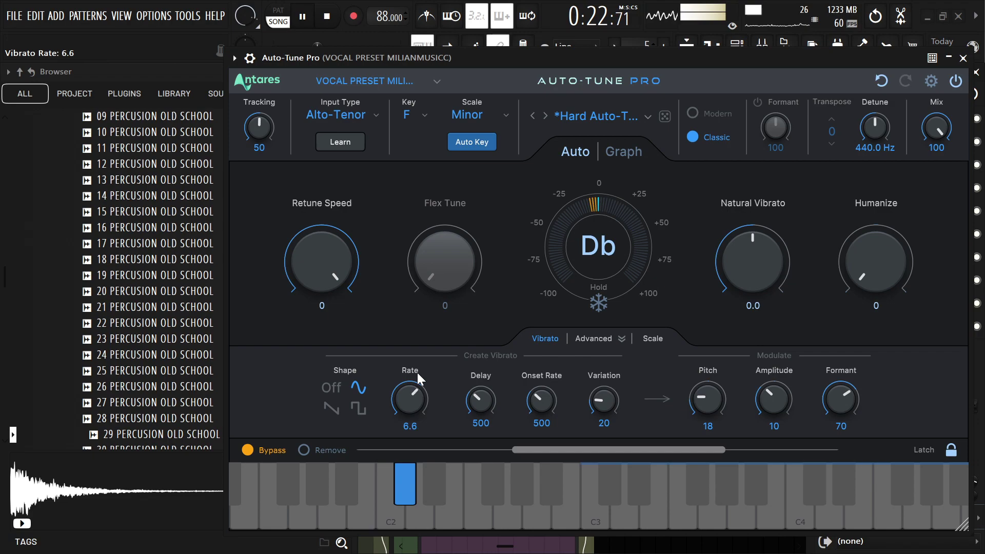
pyautogui.moveTo(431, 348); pyautogui.dragTo(417, 417)
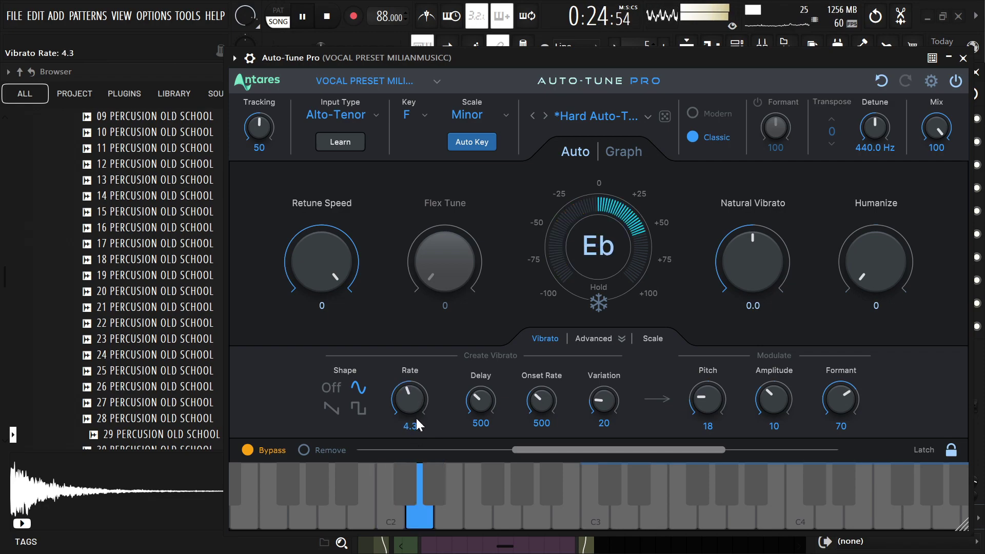
# Set Auto-Tune Pro's vibrato rate to 5.0 and stop the vocal loop
pyautogui.moveTo(416, 419); pyautogui.dragTo(410, 399)
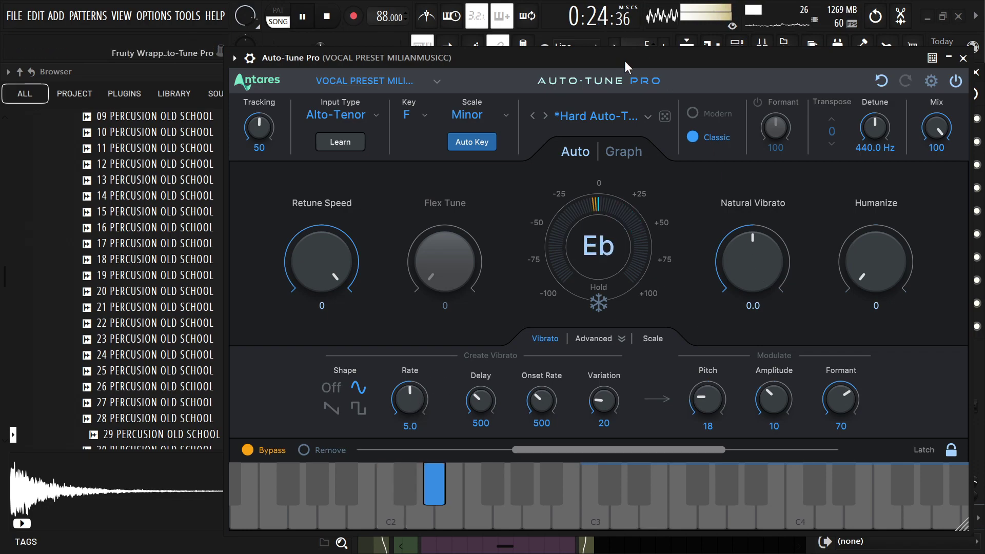
pyautogui.press('space')
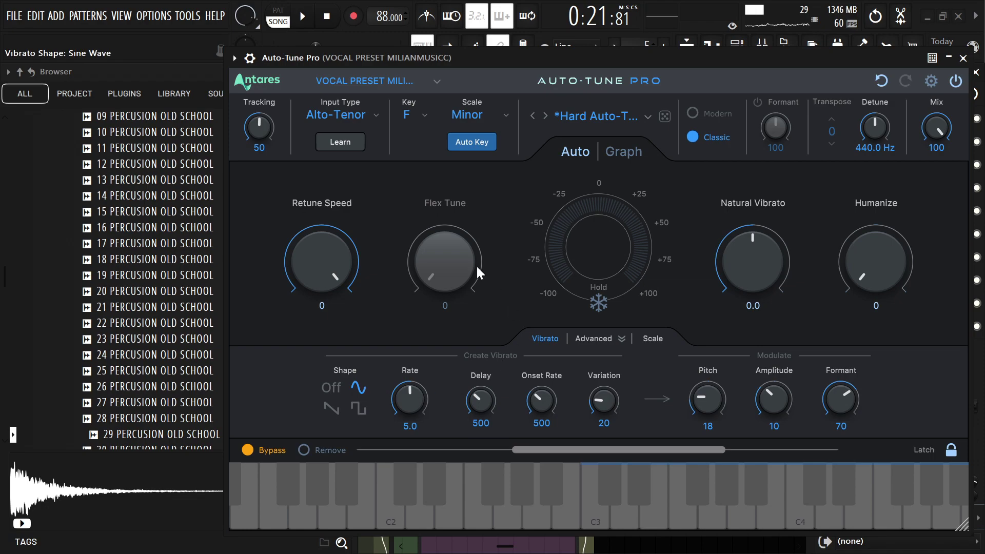
# Close Auto-Tune Pro and the mixer, and clear the looped time range in the playlist
pyautogui.click(962, 58)
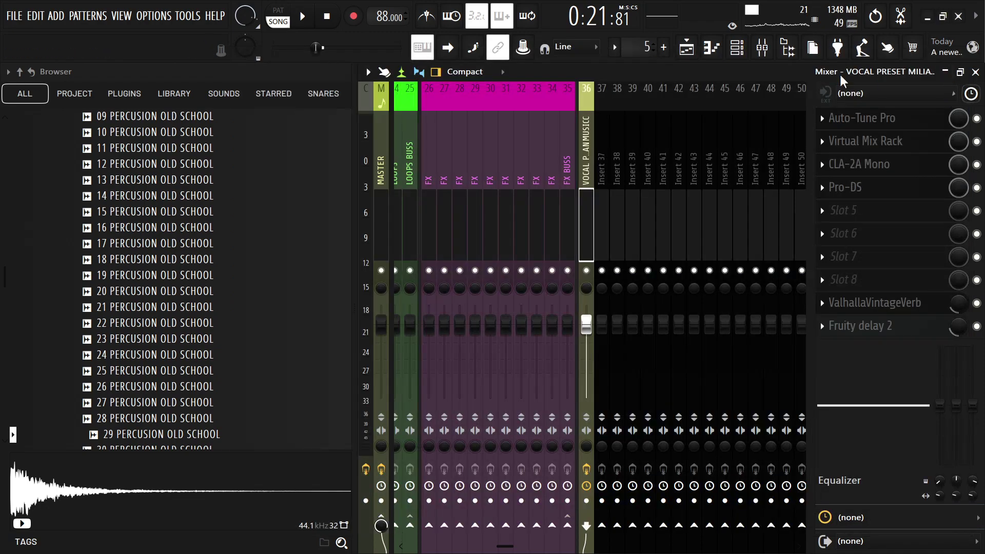
pyautogui.click(977, 93)
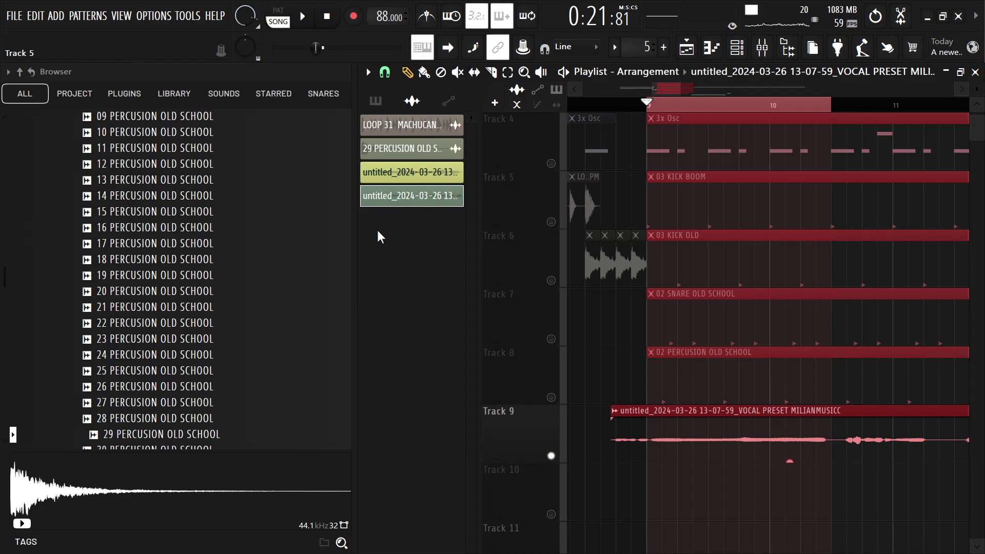
pyautogui.scroll(-4, 679, 255)
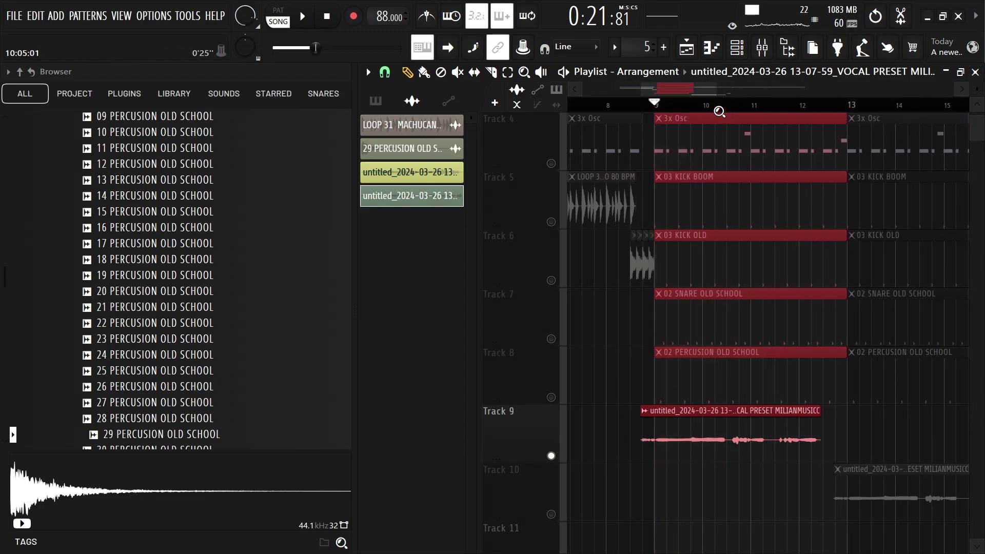
pyautogui.scroll(4, 710, 233)
pyautogui.scroll(-4, 725, 144)
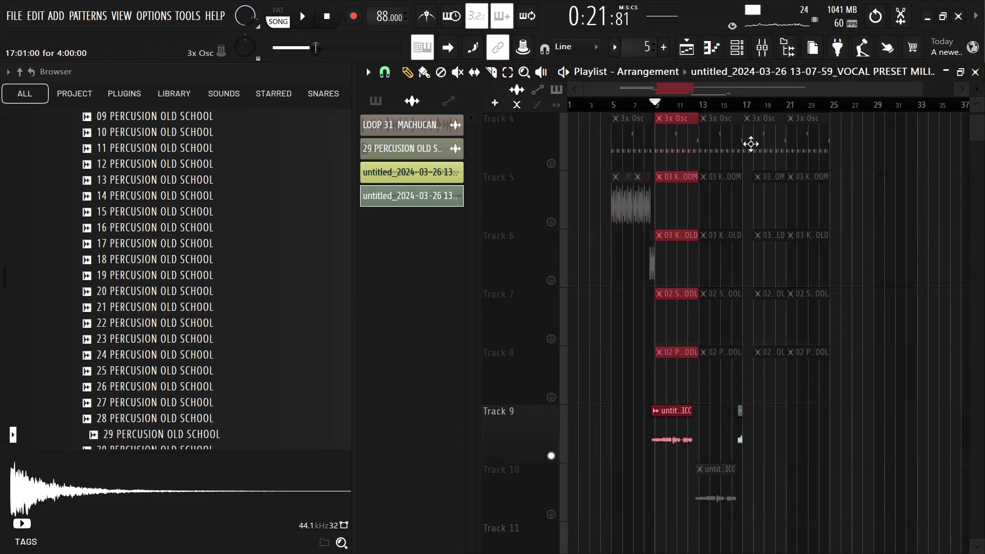
pyautogui.scroll(3, 671, 416)
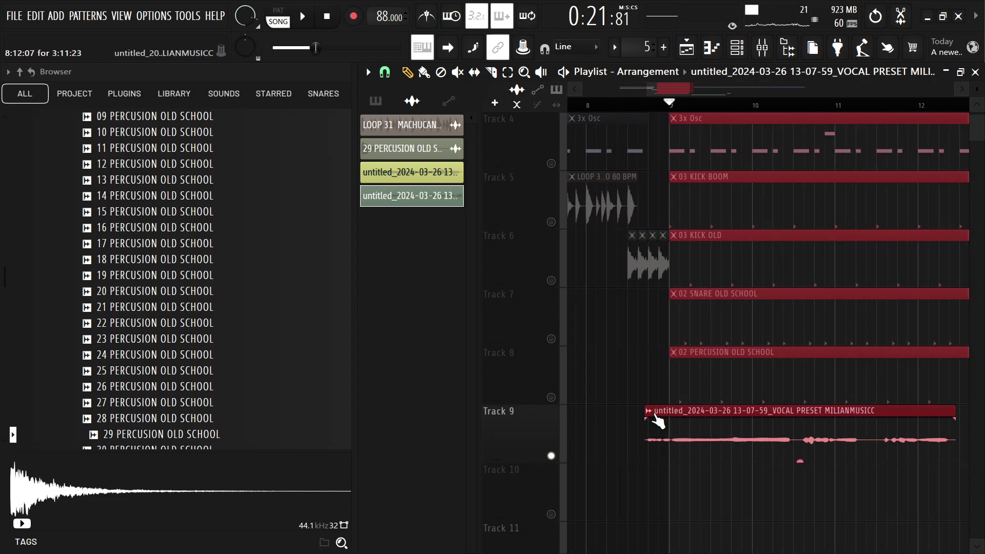
pyautogui.rightClick(647, 353)
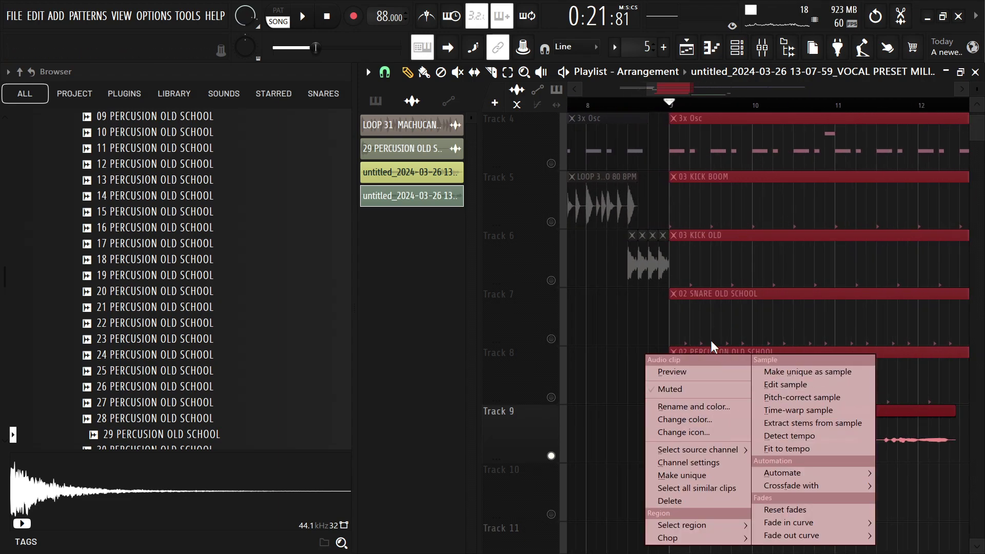
pyautogui.click(719, 279)
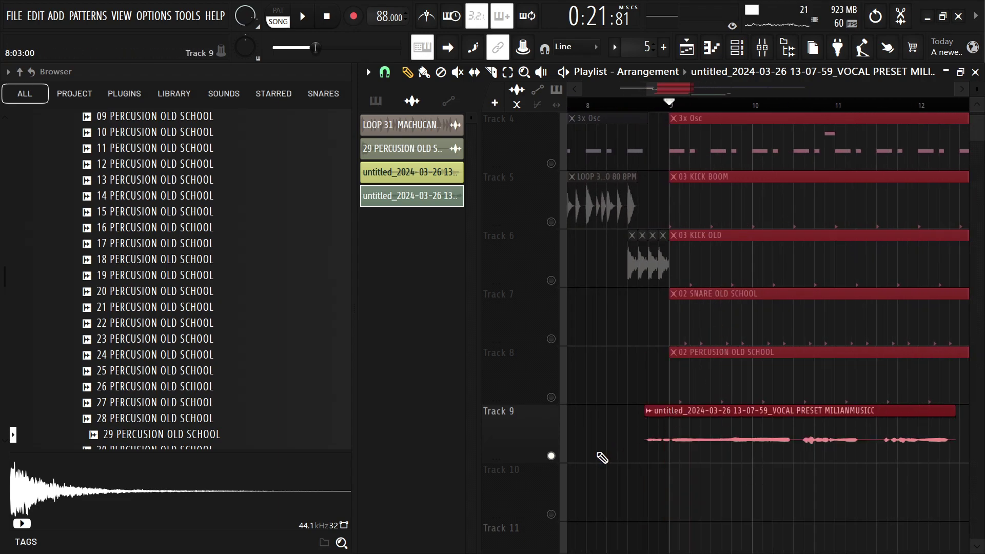
pyautogui.rightClick(552, 456)
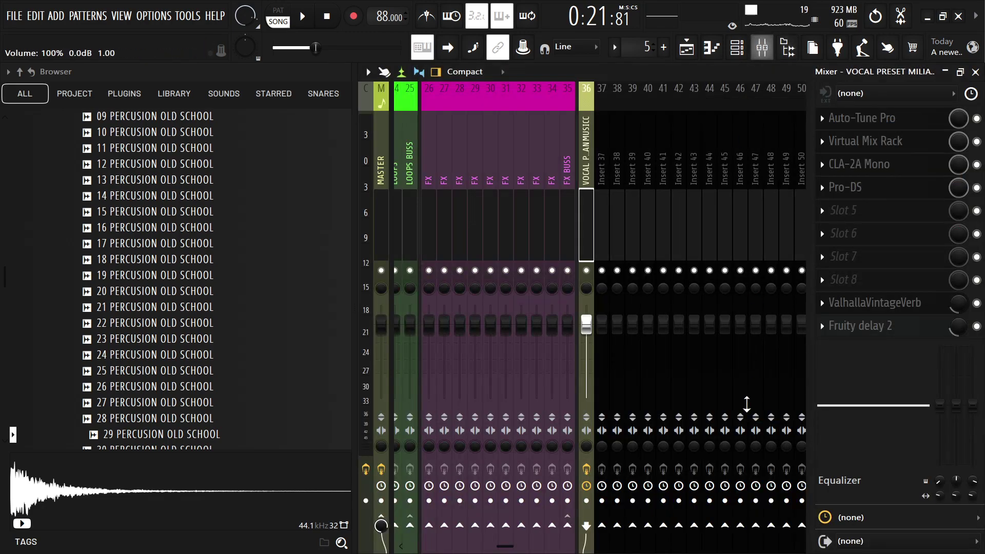
pyautogui.click(763, 47)
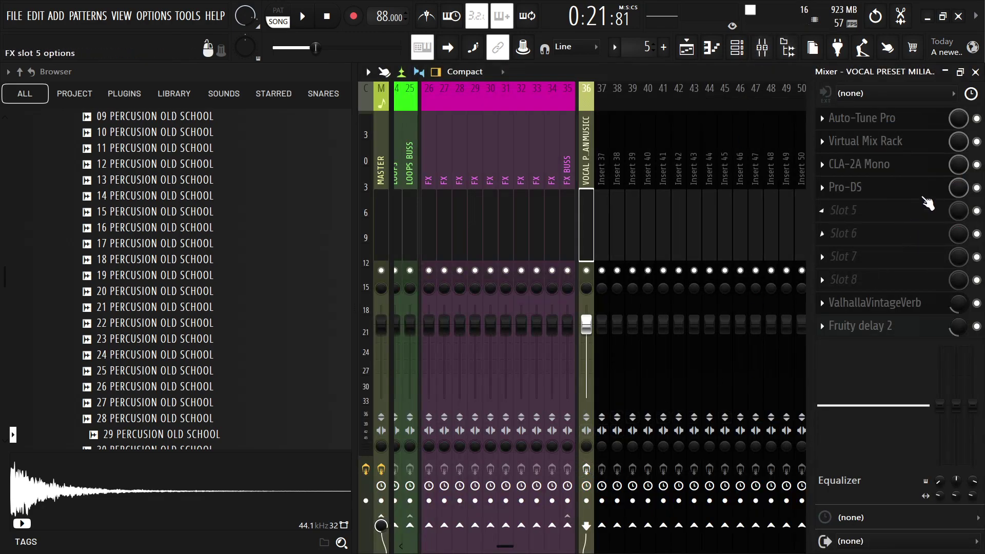
pyautogui.click(975, 72)
pyautogui.press('space')
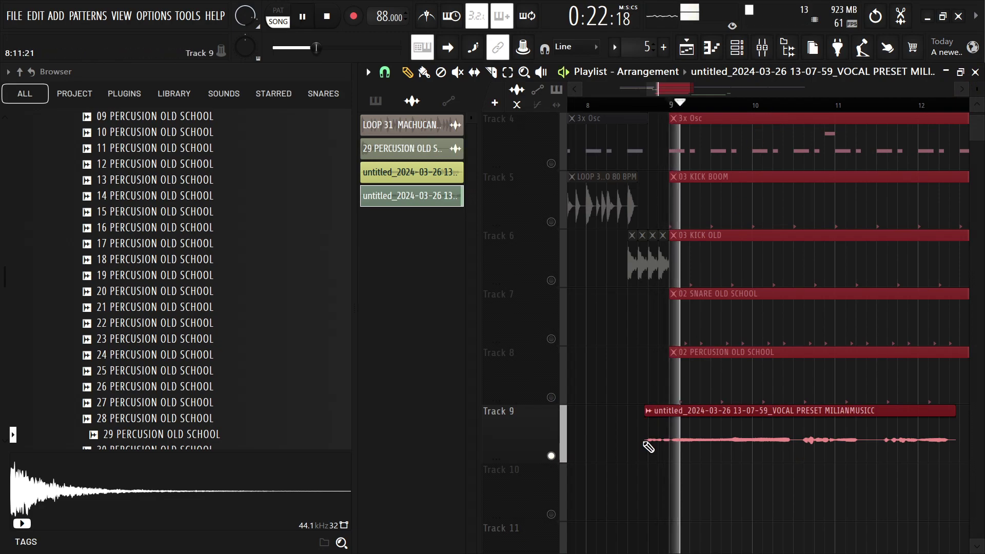
pyautogui.press('space')
# Try opening the Track 9 vocal sample in the Newtone pitch corrector from its playlist clip
pyautogui.click(648, 411)
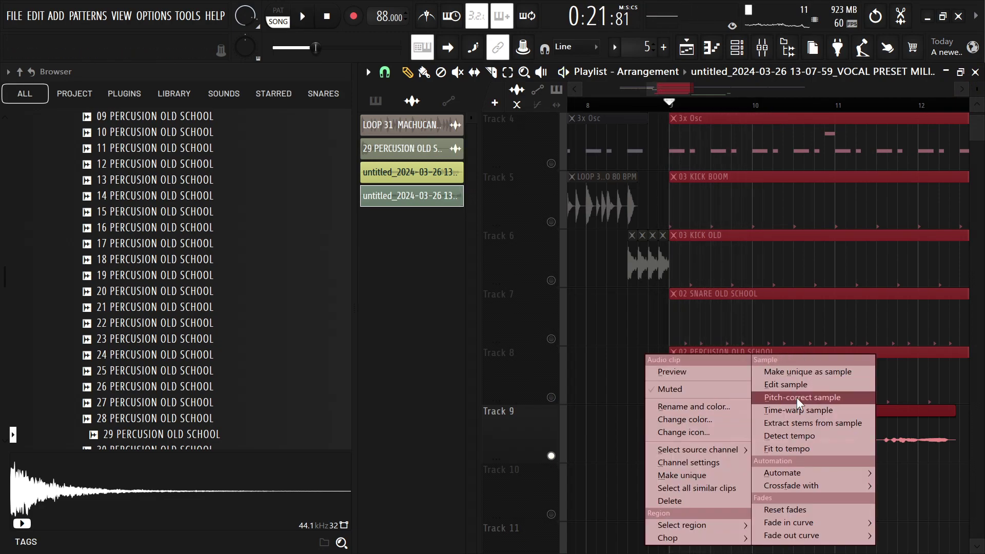
pyautogui.click(828, 396)
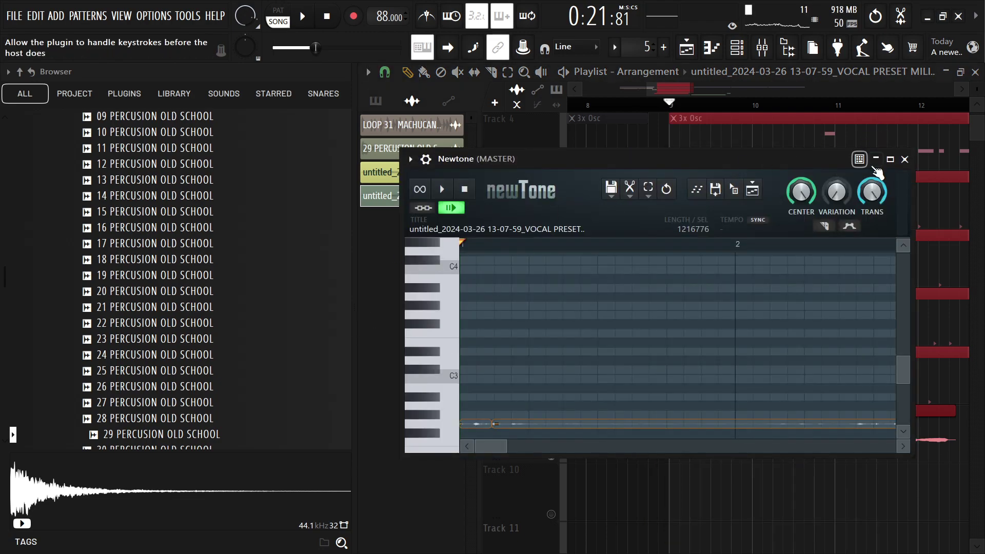
pyautogui.click(905, 159)
pyautogui.rightClick(655, 414)
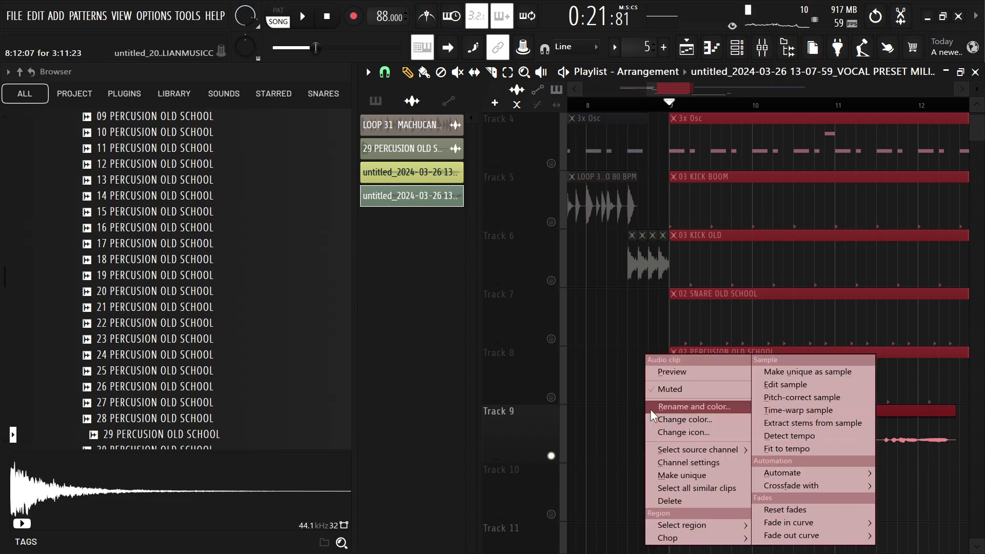
pyautogui.click(657, 373)
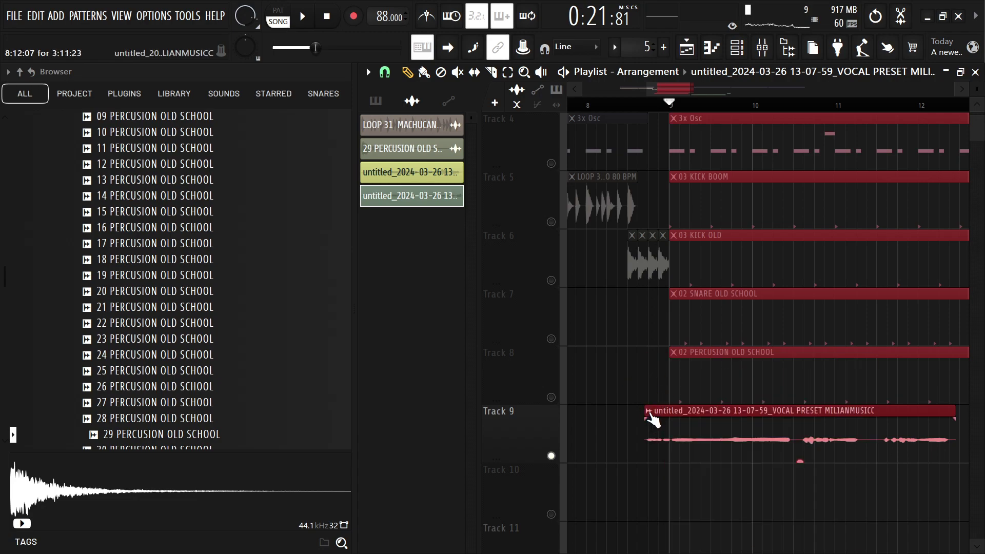
pyautogui.rightClick(652, 417)
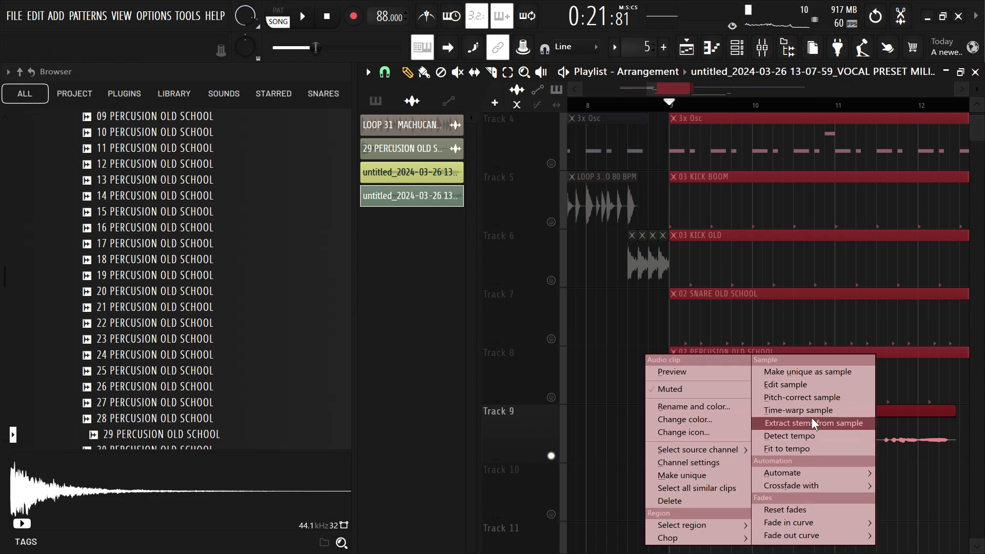
pyautogui.click(795, 397)
pyautogui.click(902, 174)
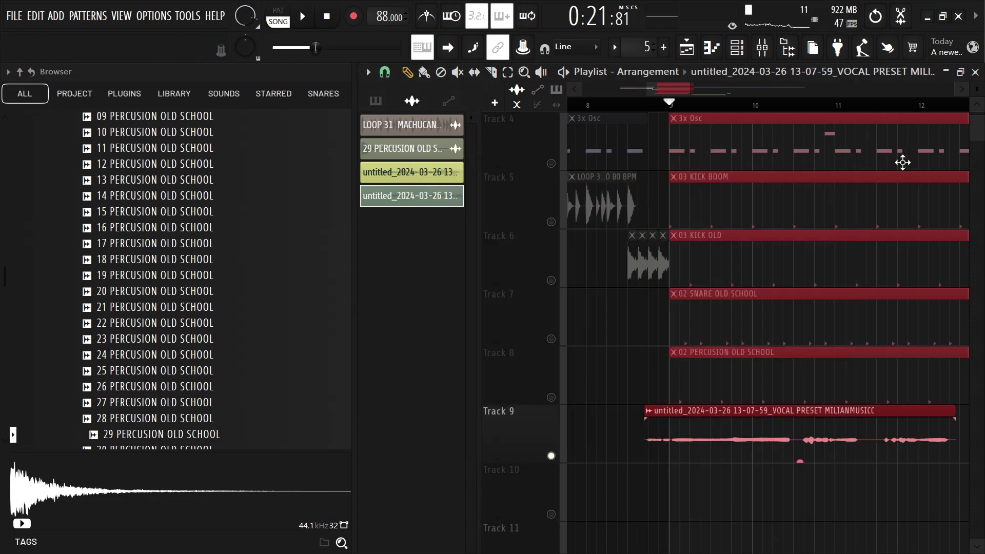
# Show the Track 9 vocal clip's channel settings and open its sample in the pitch corrector in a maximized window
pyautogui.doubleClick(761, 437)
pyautogui.rightClick(693, 512)
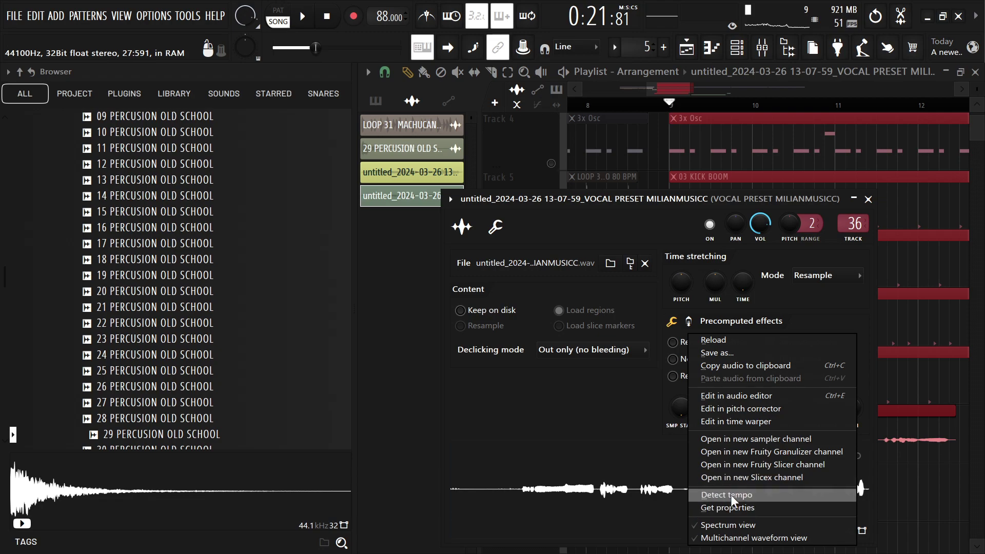
pyautogui.click(746, 408)
pyautogui.click(890, 159)
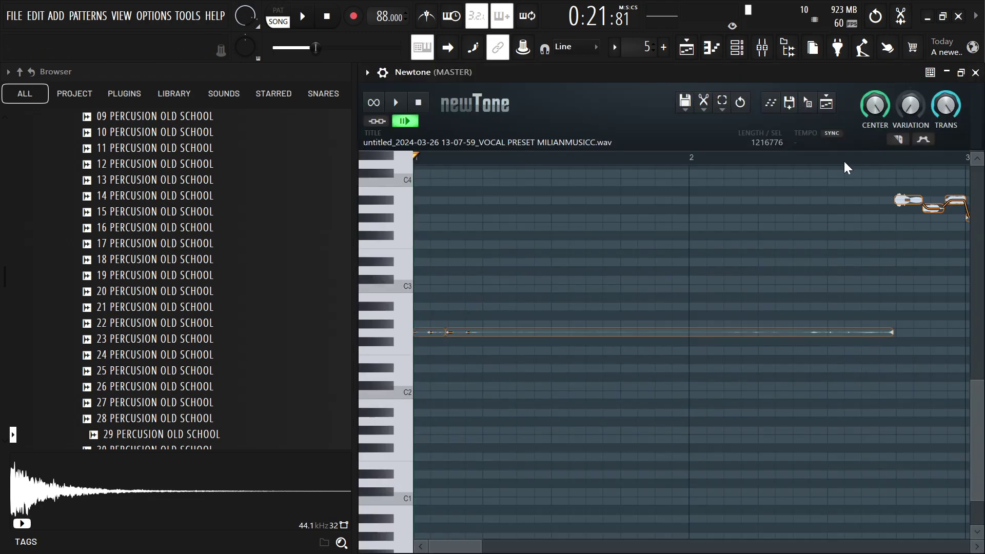
# Examine the vocal's detected notes across the Newtone timeline, trying a Variation of 100% and returning it to 0%
pyautogui.scroll(-3, 670, 315)
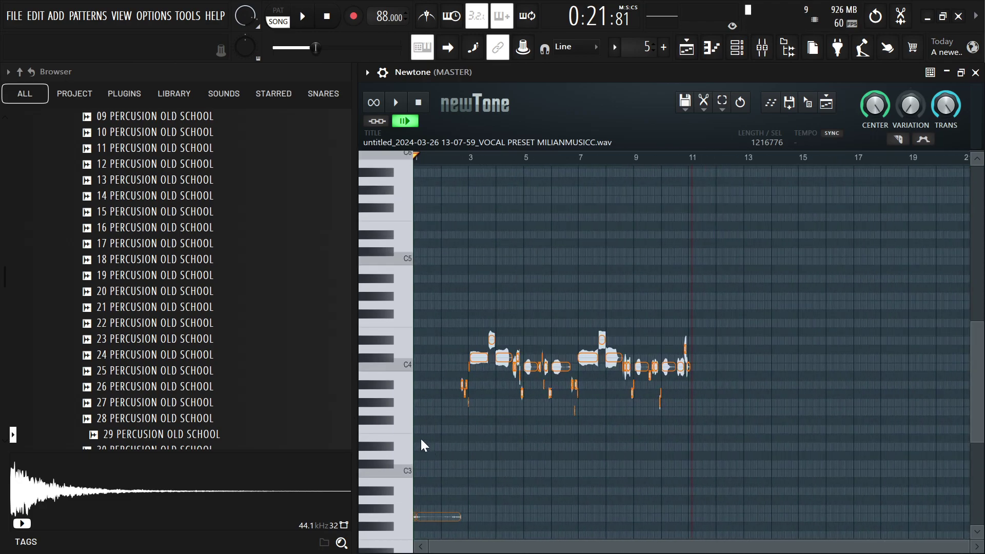
pyautogui.scroll(3, 435, 392)
pyautogui.scroll(-1, 435, 386)
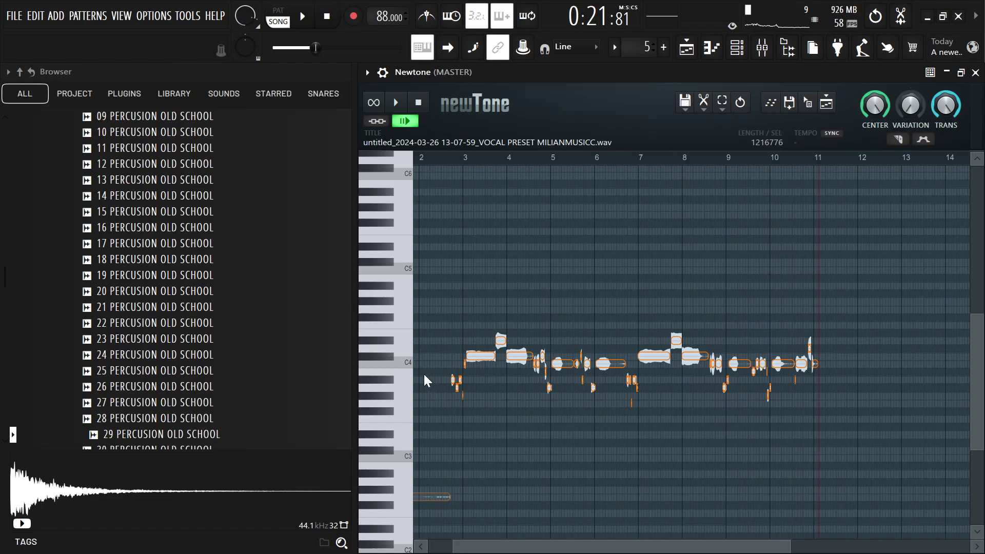
pyautogui.scroll(2, 430, 333)
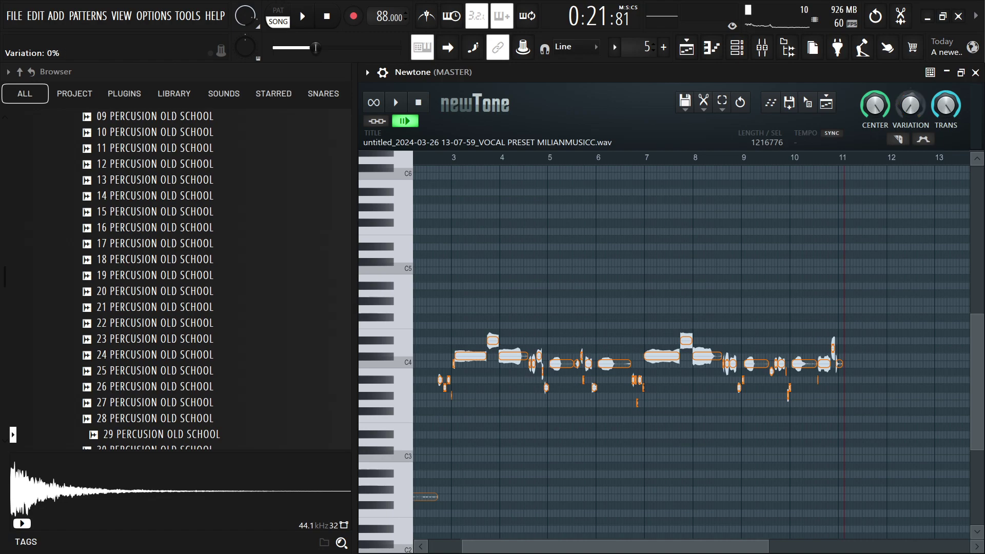
pyautogui.scroll(4, 453, 388)
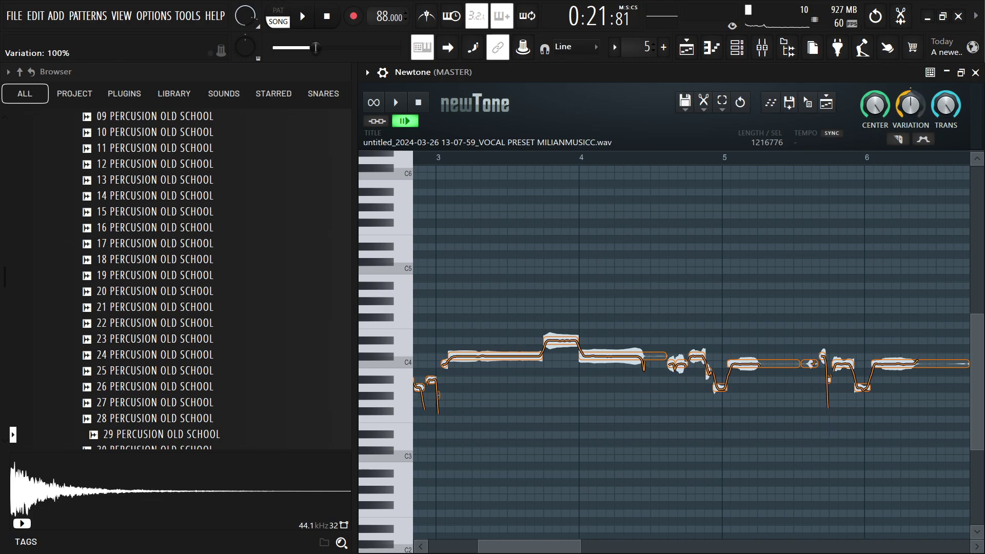
pyautogui.scroll(-4, 751, 375)
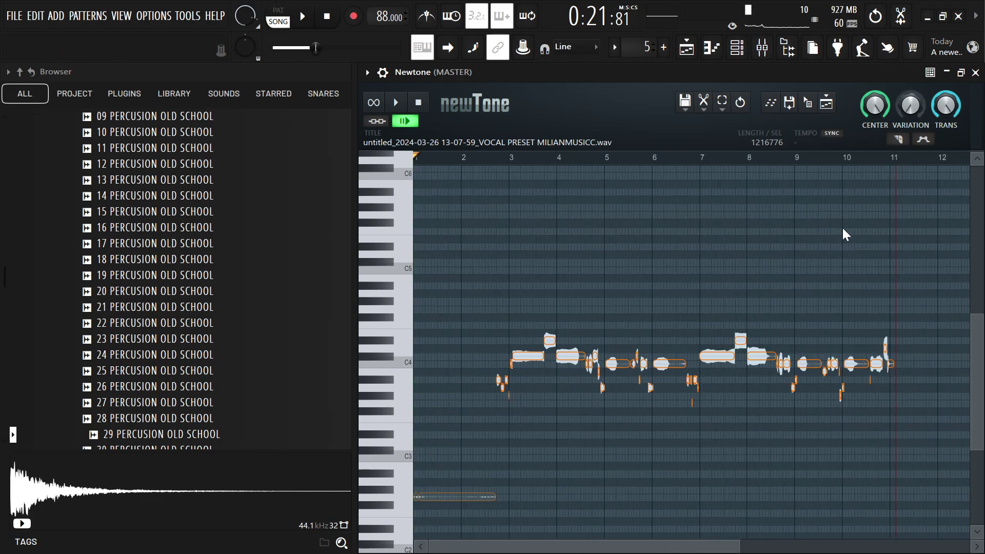
pyautogui.scroll(-3, 586, 307)
pyautogui.scroll(3, 455, 382)
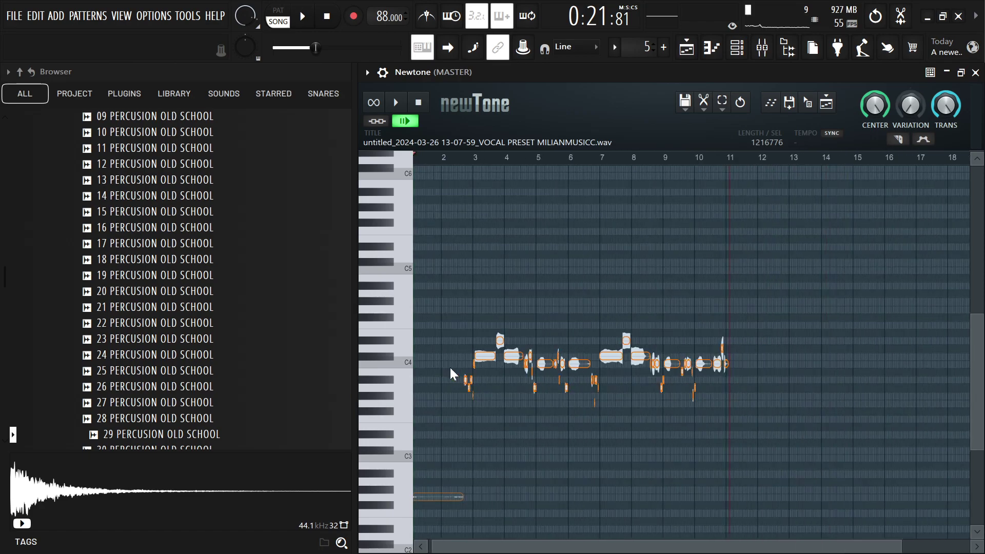
pyautogui.scroll(-2, 474, 407)
pyautogui.scroll(1, 457, 419)
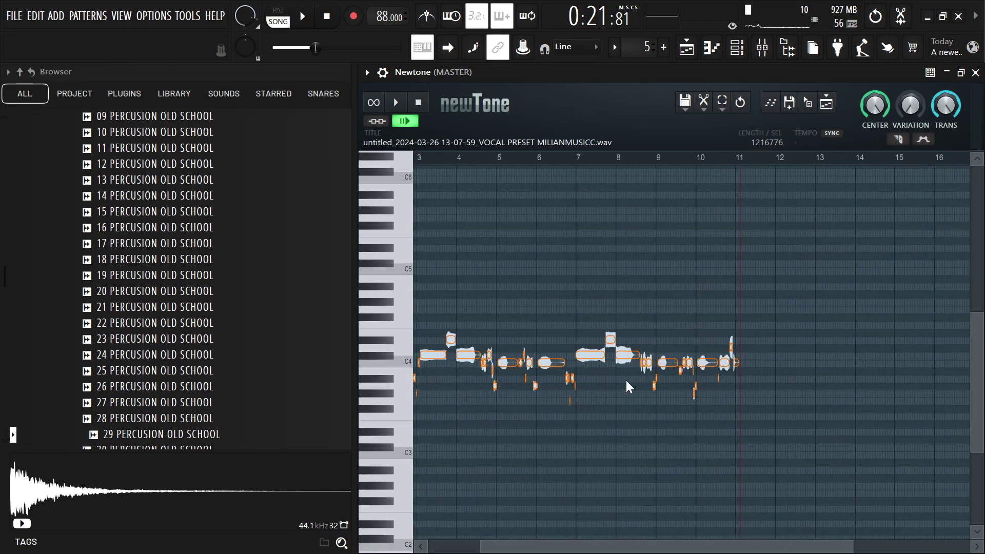
pyautogui.scroll(-1, 627, 384)
# Close Newtone and the vocal clip's channel settings
pyautogui.click(975, 72)
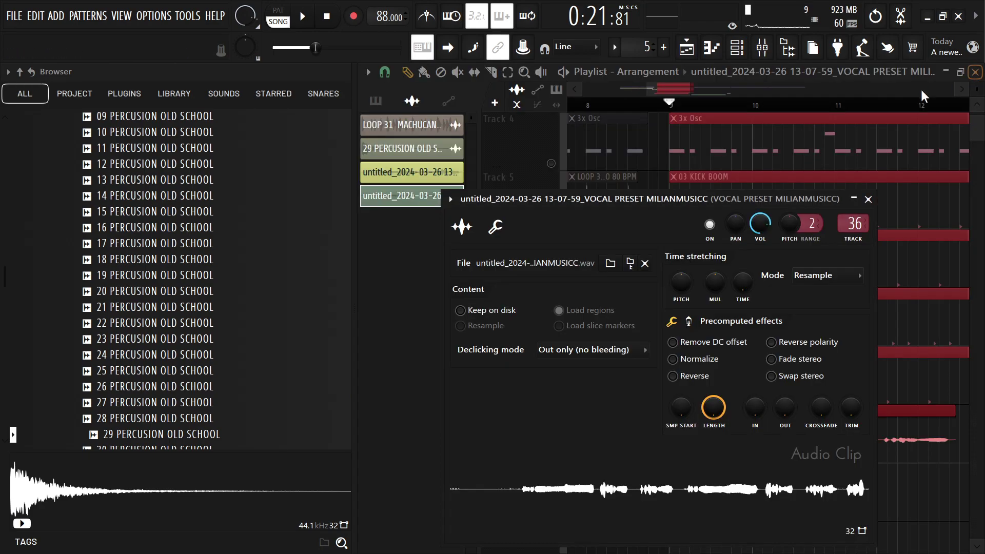
pyautogui.click(868, 199)
# Unsolo Track 9, close the briefly opened mixer, and play the full arrangement from bar 9
pyautogui.scroll(-5, 749, 410)
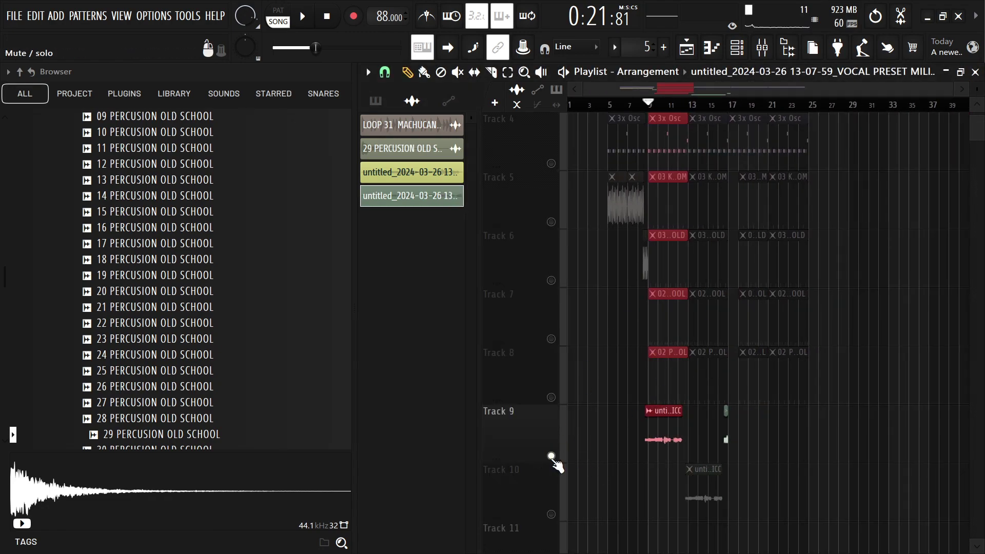
pyautogui.keyDown('ctrl'); pyautogui.click(551, 455); pyautogui.keyUp('ctrl')
pyautogui.click(761, 48)
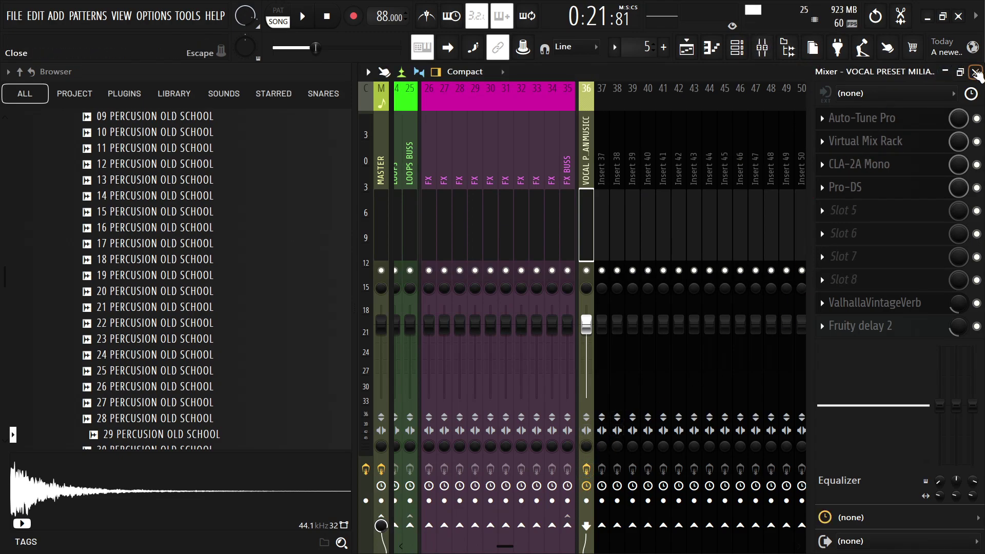
pyautogui.click(976, 73)
pyautogui.press('space')
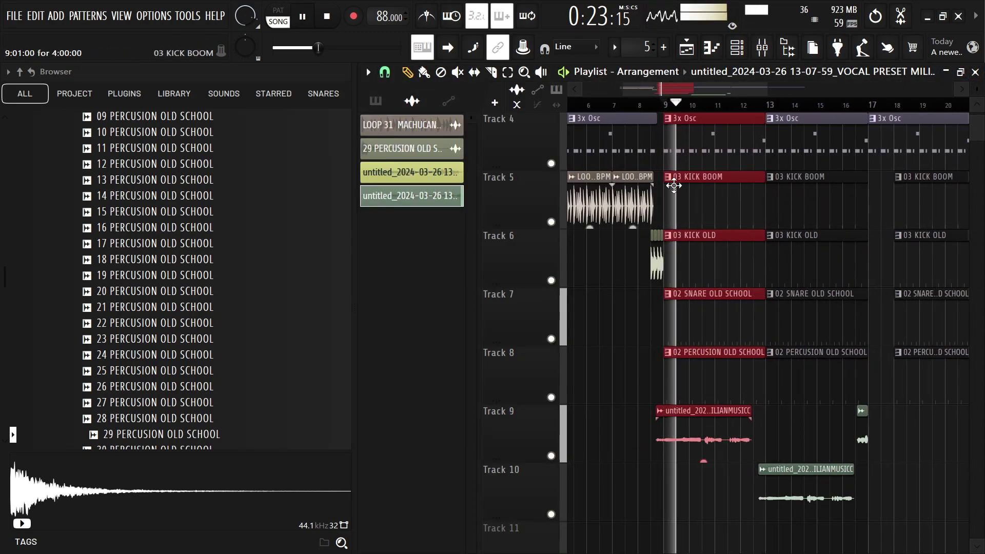
# Replay the arrangement from about bar 8, following the Track 9 and Track 10 vocals, and clear the clip selection
pyautogui.scroll(-3, 674, 186)
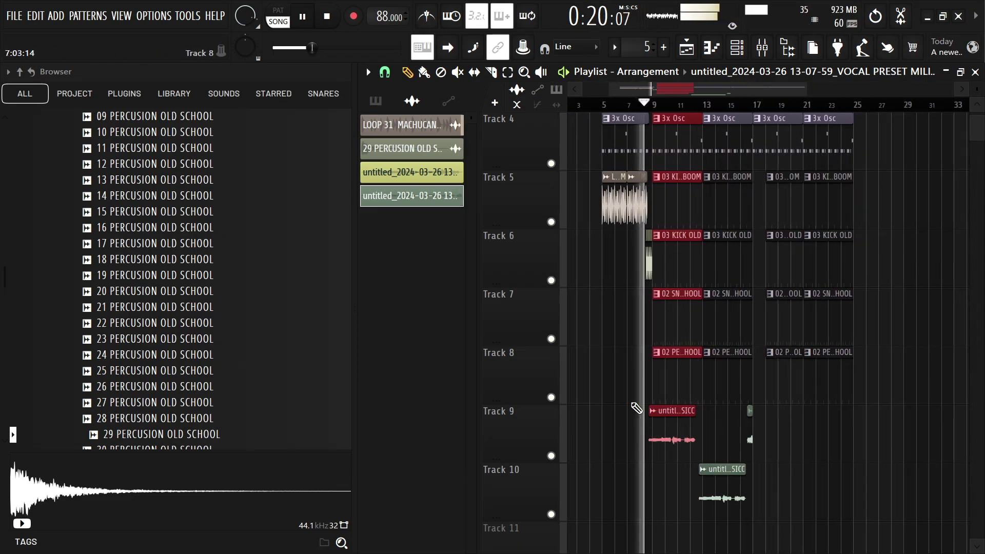
pyautogui.scroll(3, 653, 487)
pyautogui.scroll(-5, 614, 418)
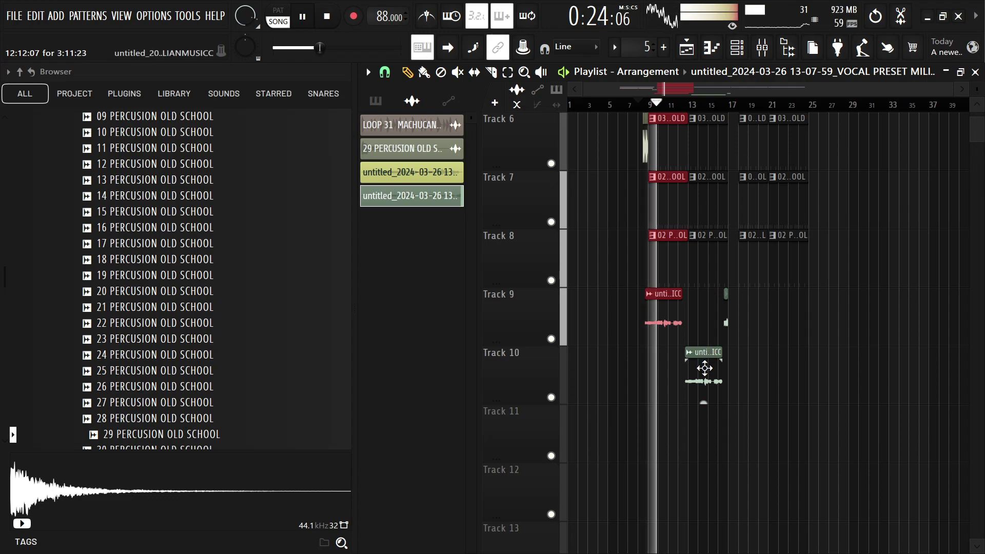
pyautogui.scroll(2, 681, 423)
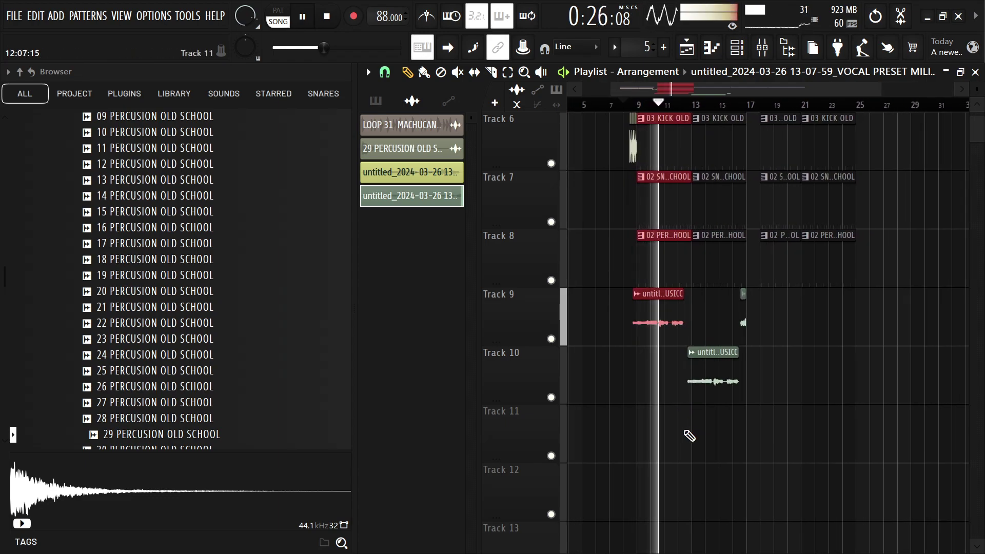
pyautogui.scroll(2, 689, 436)
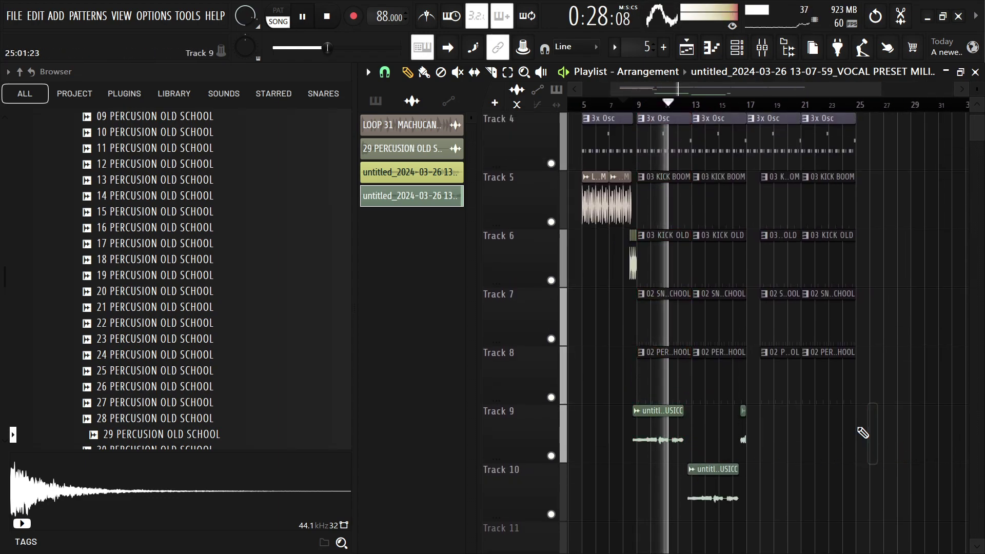
# Follow the arrangement's playback through the Track 9 and Track 10 vocals to just past bar 17, and stop playback
pyautogui.scroll(1, 712, 489)
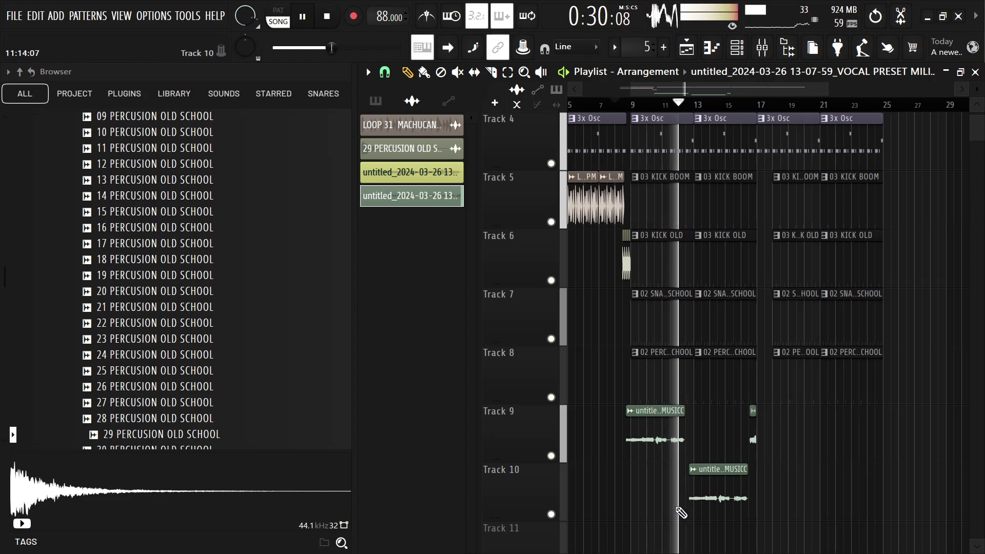
pyautogui.scroll(1, 683, 506)
pyautogui.scroll(-1, 681, 512)
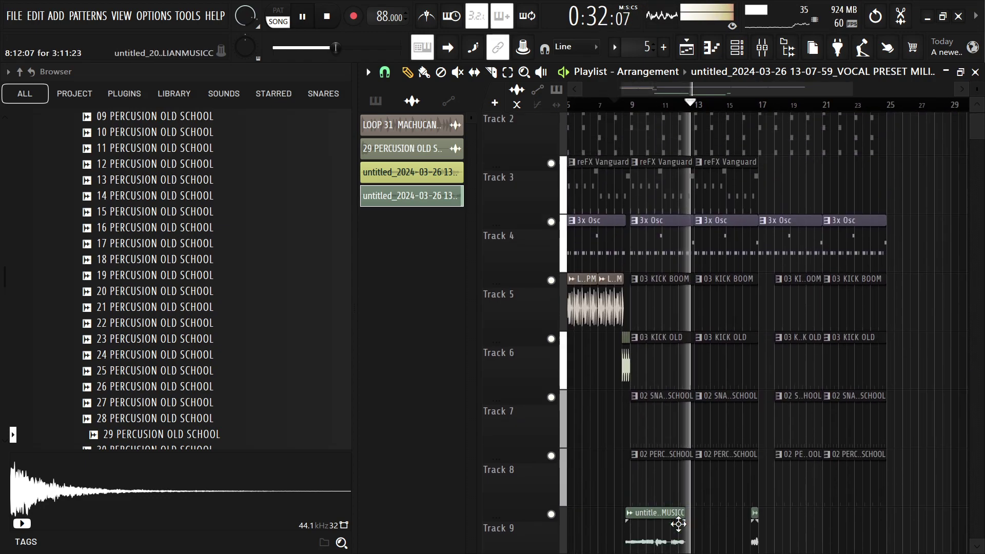
pyautogui.scroll(2, 689, 511)
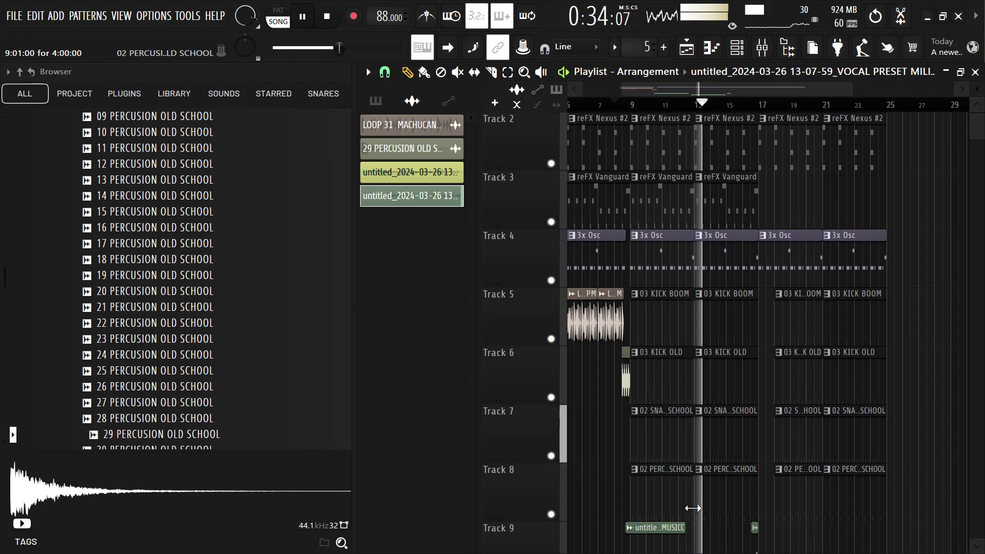
pyautogui.scroll(-3, 692, 508)
pyautogui.scroll(3, 741, 474)
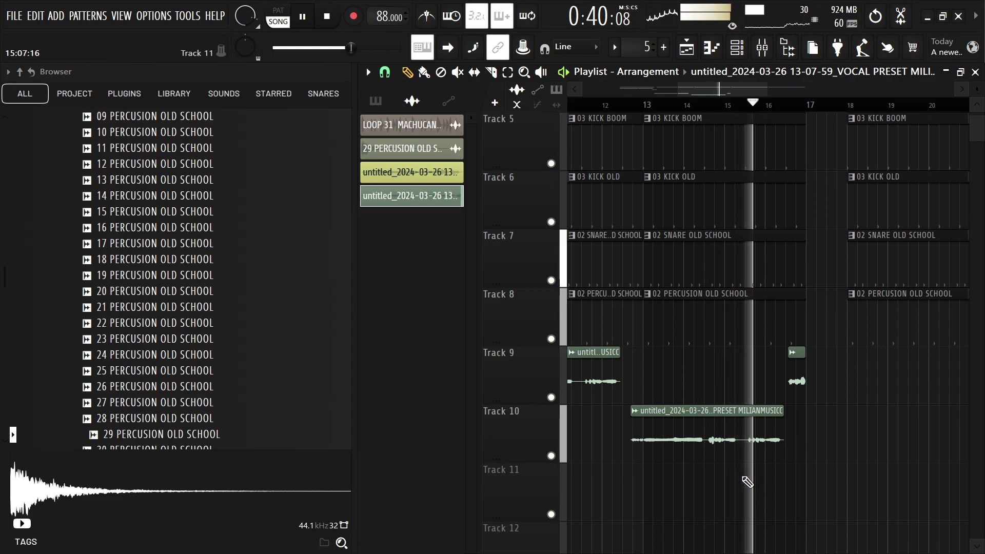
pyautogui.scroll(-2, 762, 484)
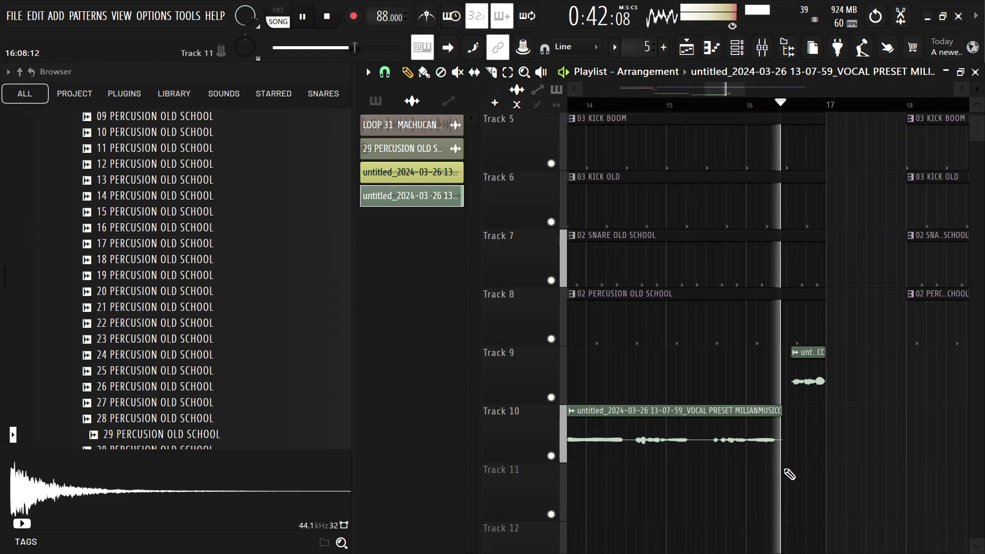
pyautogui.scroll(2, 872, 462)
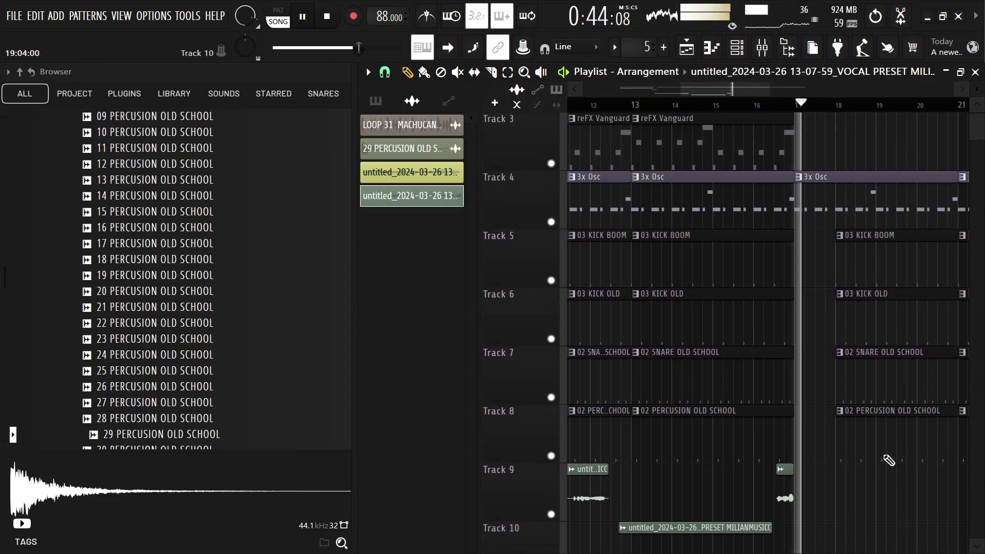
pyautogui.scroll(-4, 877, 497)
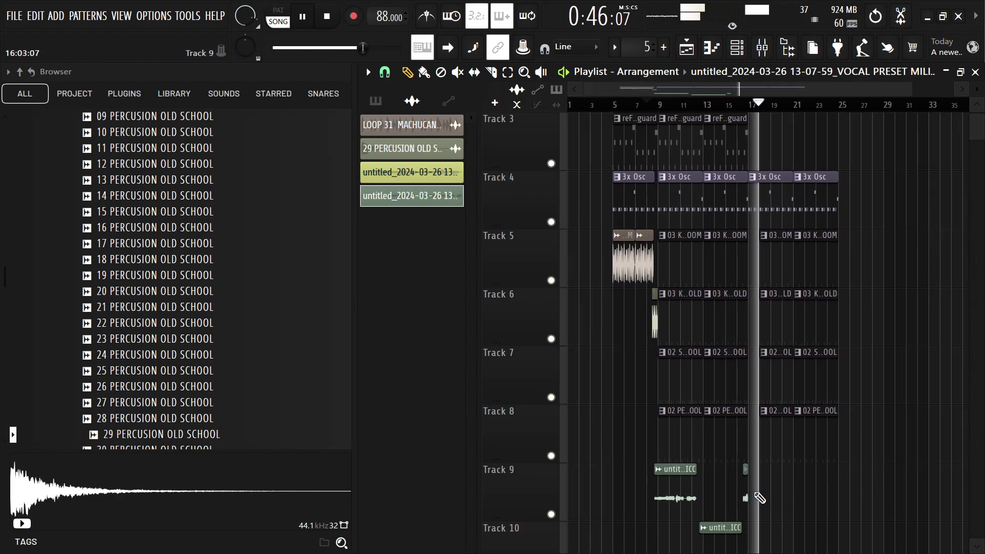
pyautogui.press('space')
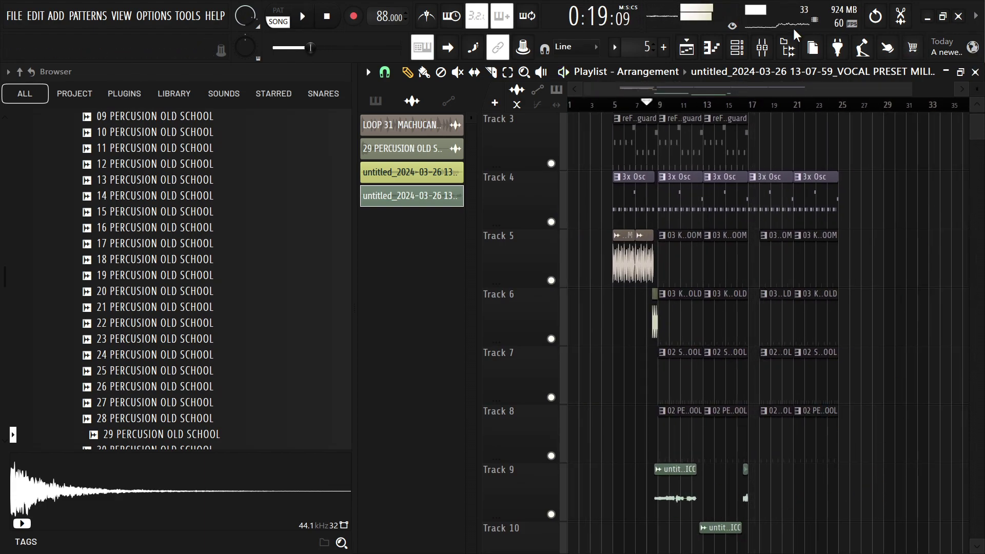
# Switch to OBS Studio to bring up its recording controls
pyautogui.press('super')
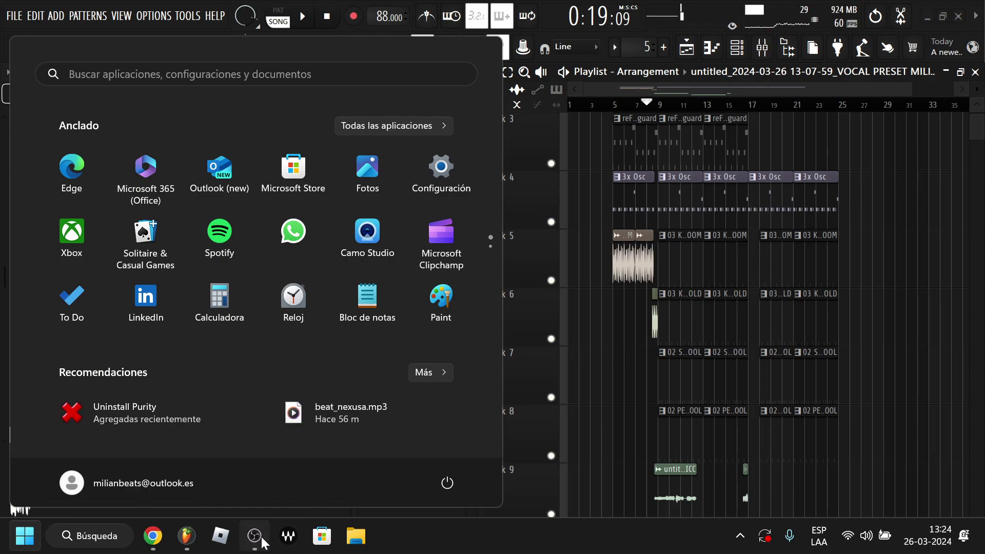
pyautogui.click(263, 541)
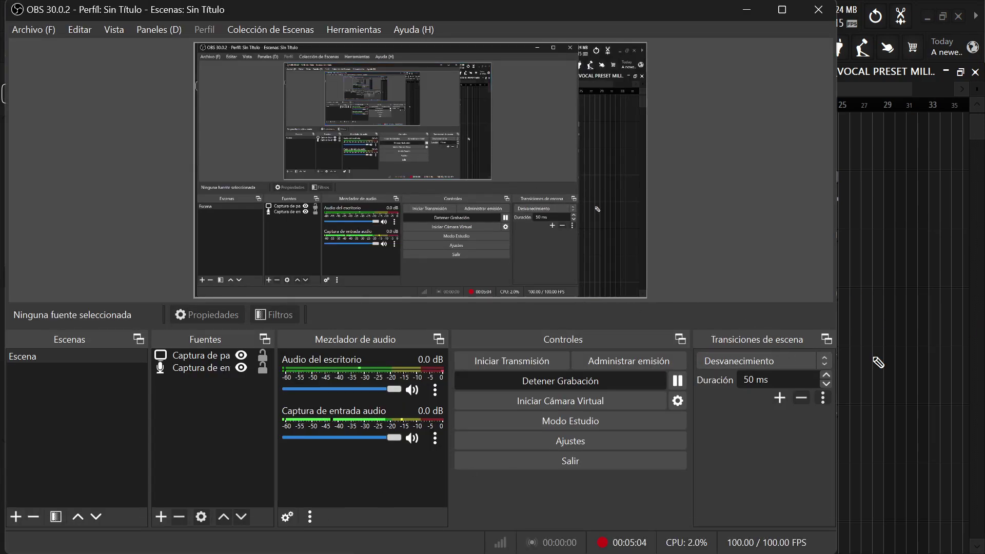